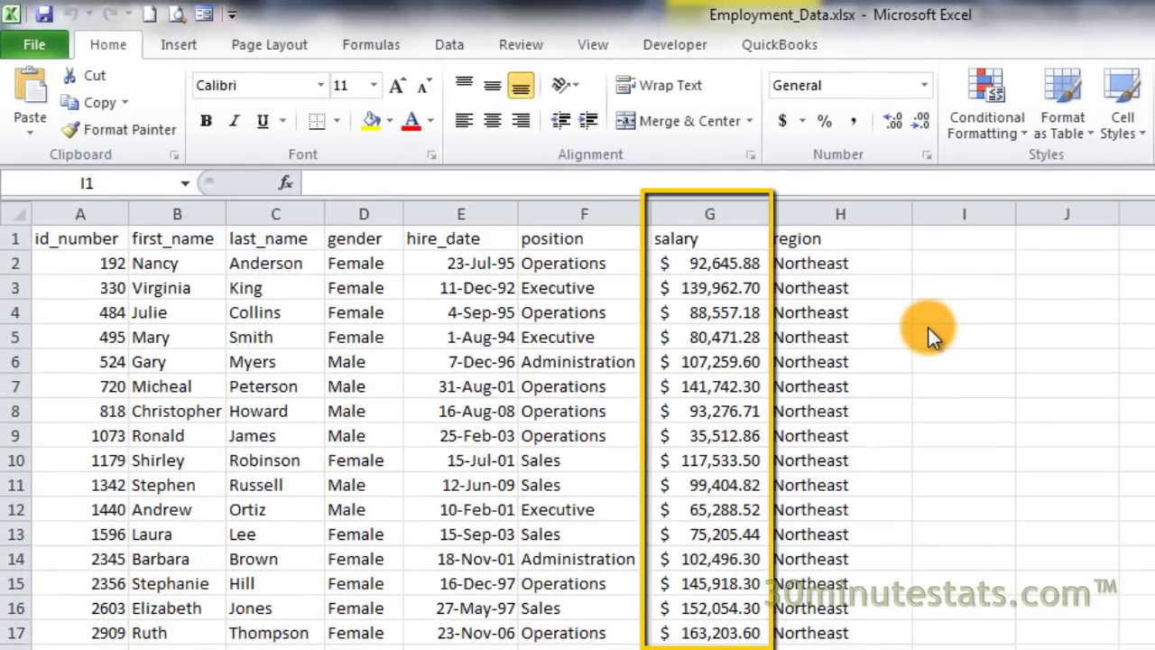
Select salaries from G2 to the last row and preview the Data Bars gallery.
left_click(720, 261)
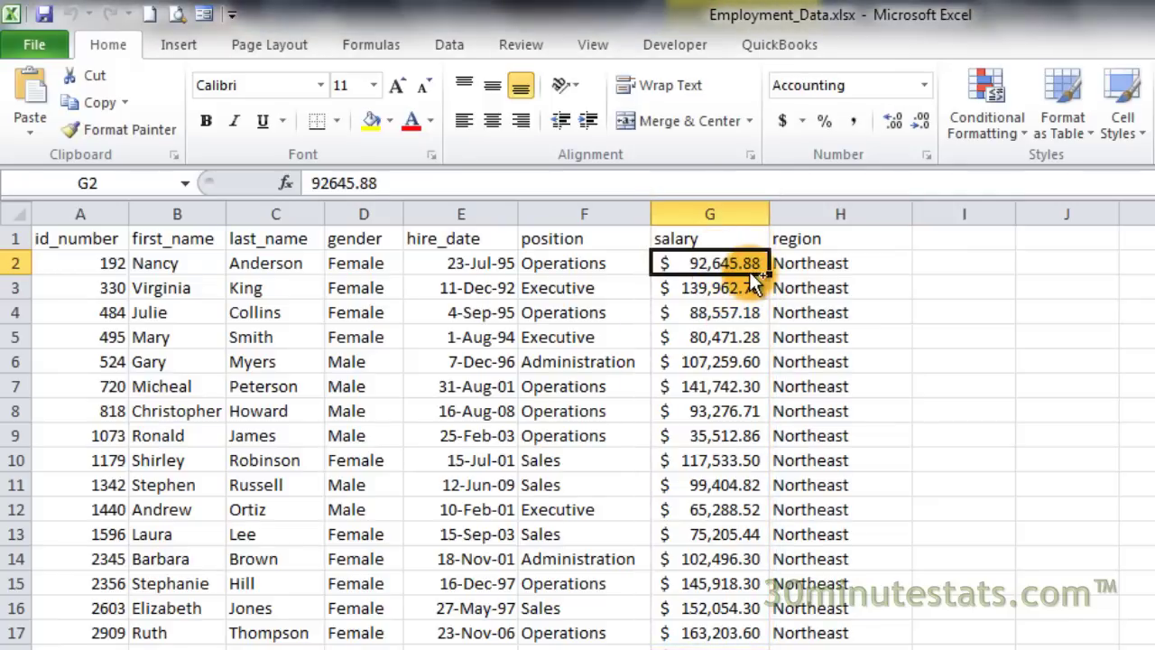
key("ctrl+shift+Down")
scroll(813, 434, "up", 12)
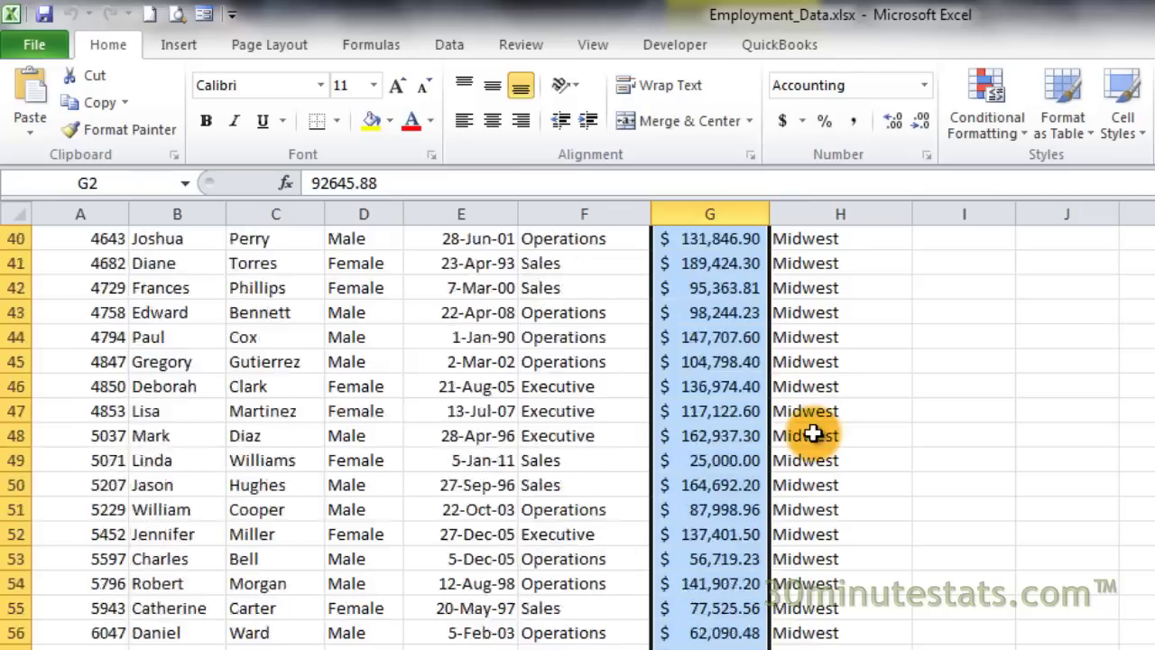
scroll(813, 434, "up", 13)
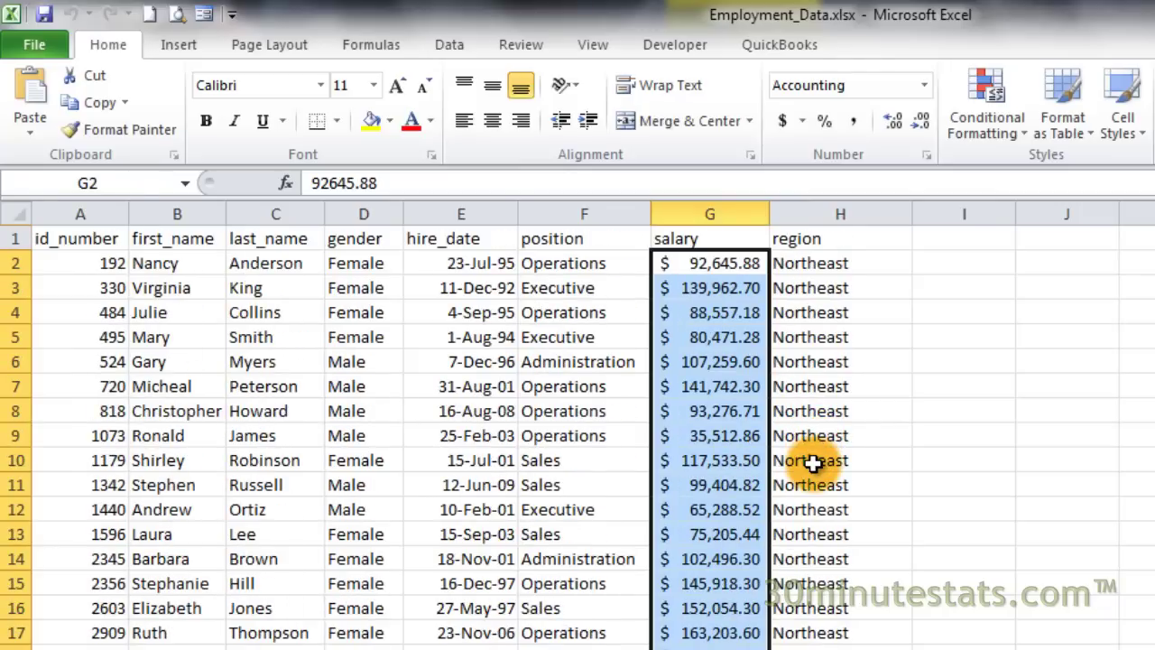
left_click(976, 129)
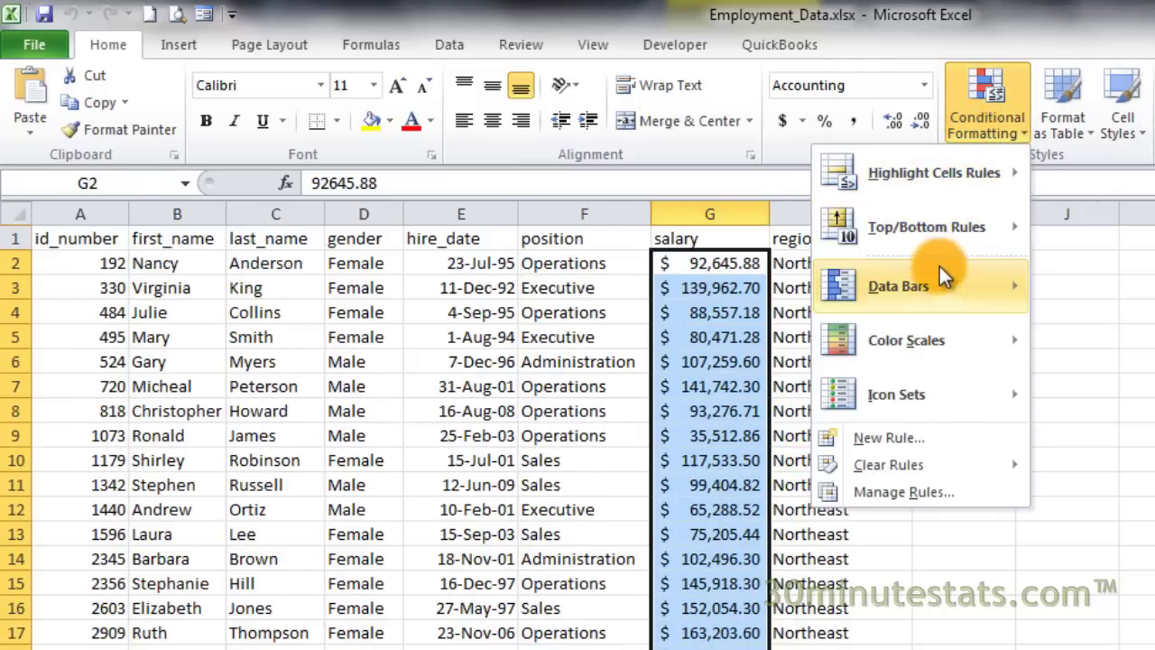
mouse_move(938, 287)
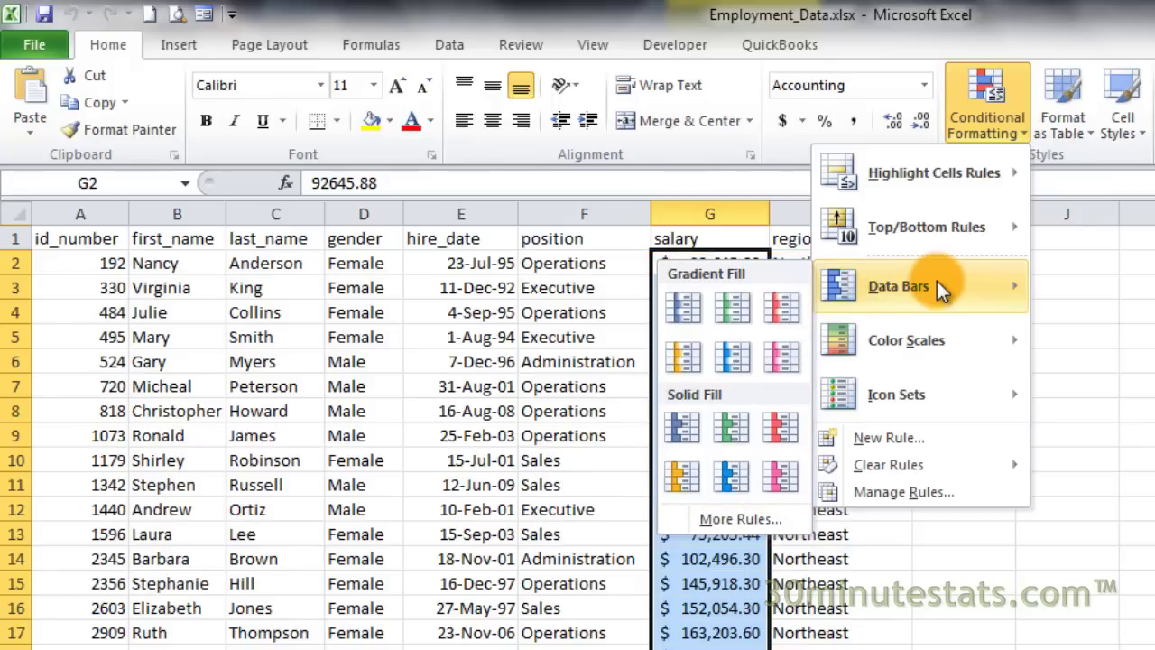
Apply blue gradient data bars to the salaries, then reselect G2 through the last salary.
left_click(736, 361)
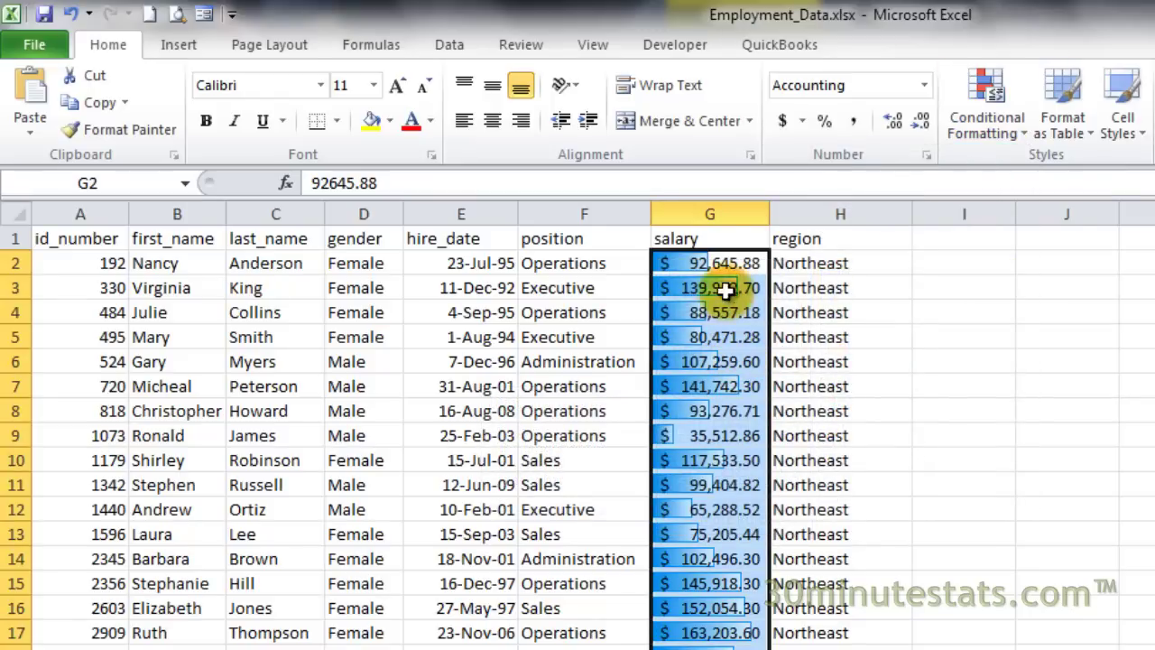
left_click(687, 236)
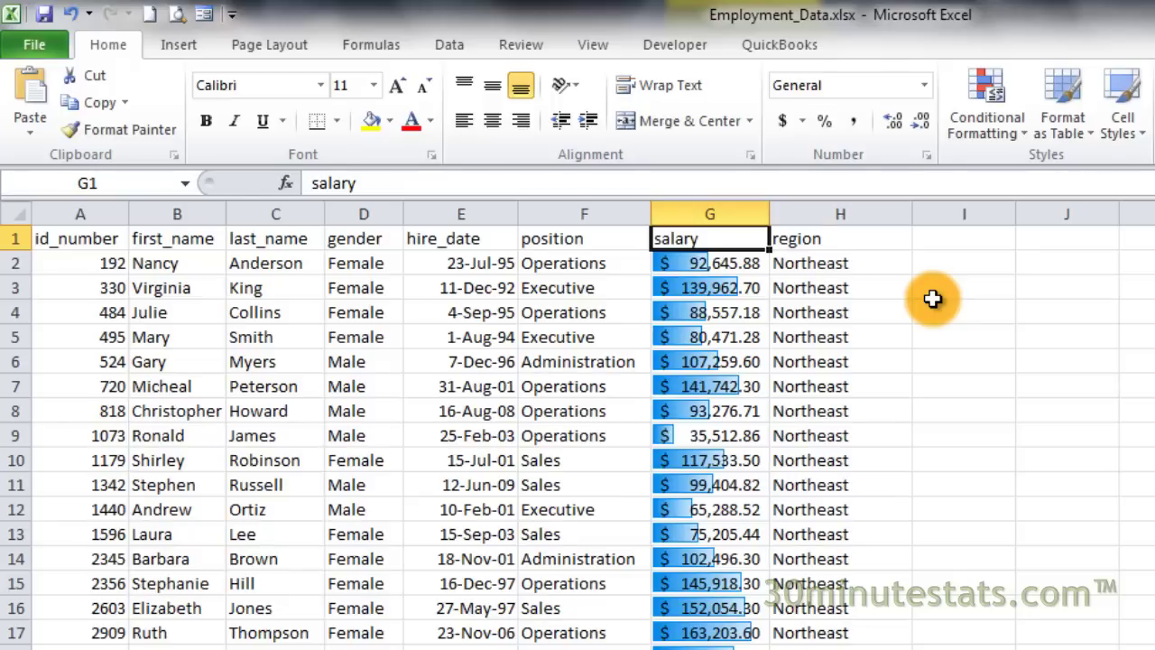
left_click(736, 261)
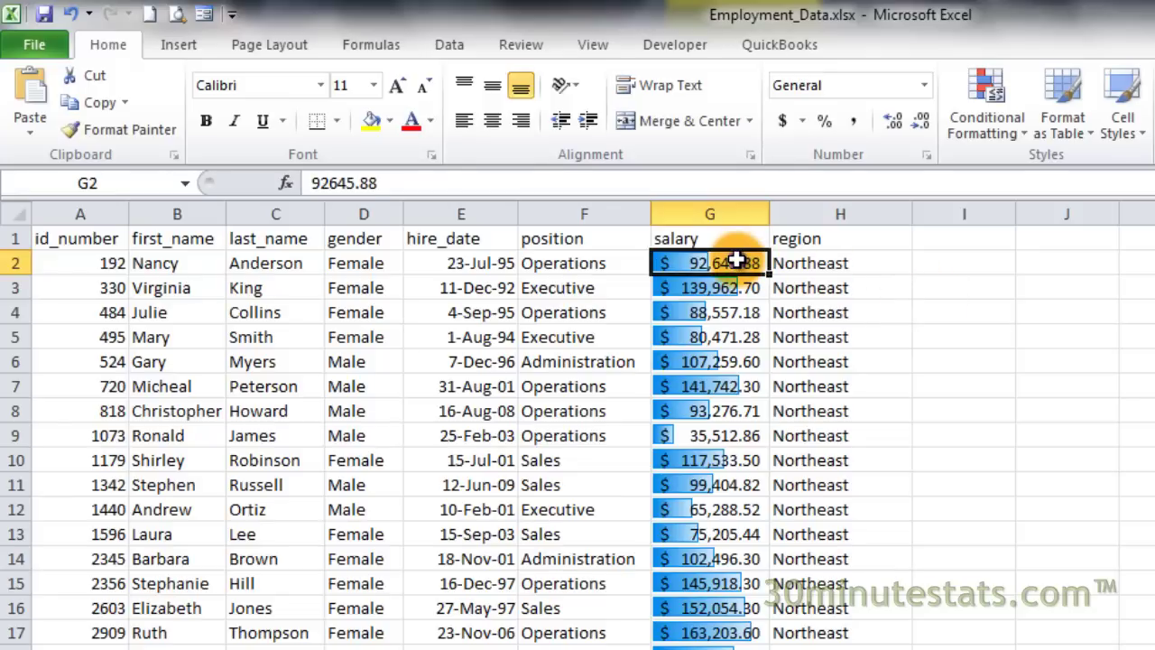
key("ctrl+shift+Down")
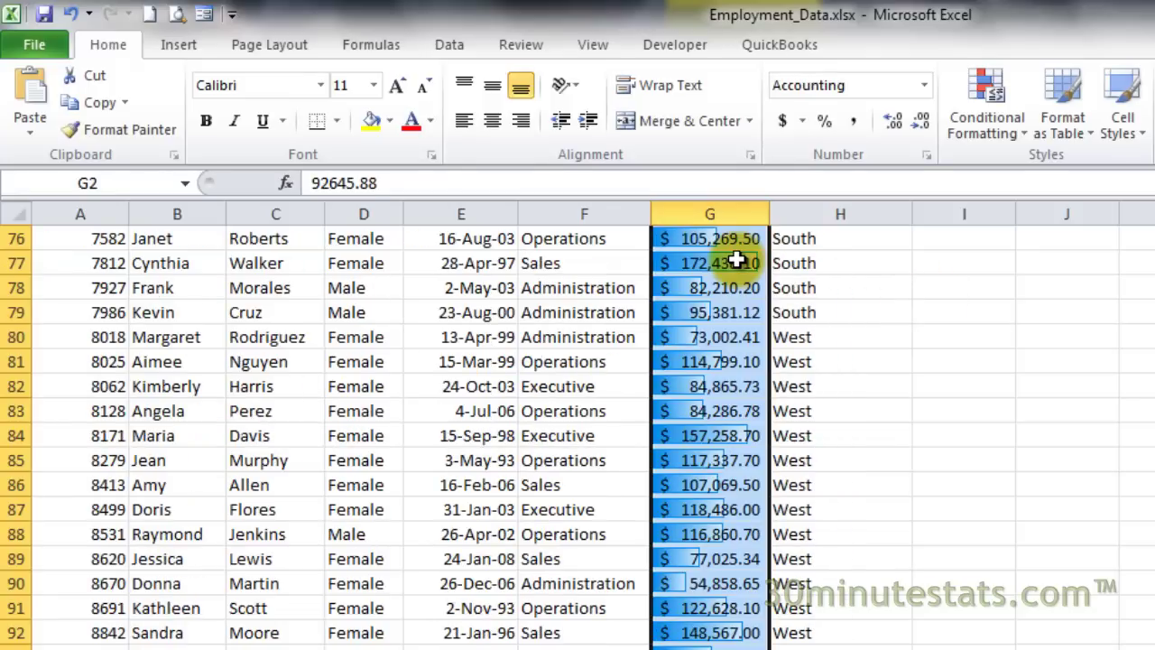
scroll(738, 379, "up", 6)
scroll(738, 381, "up", 19)
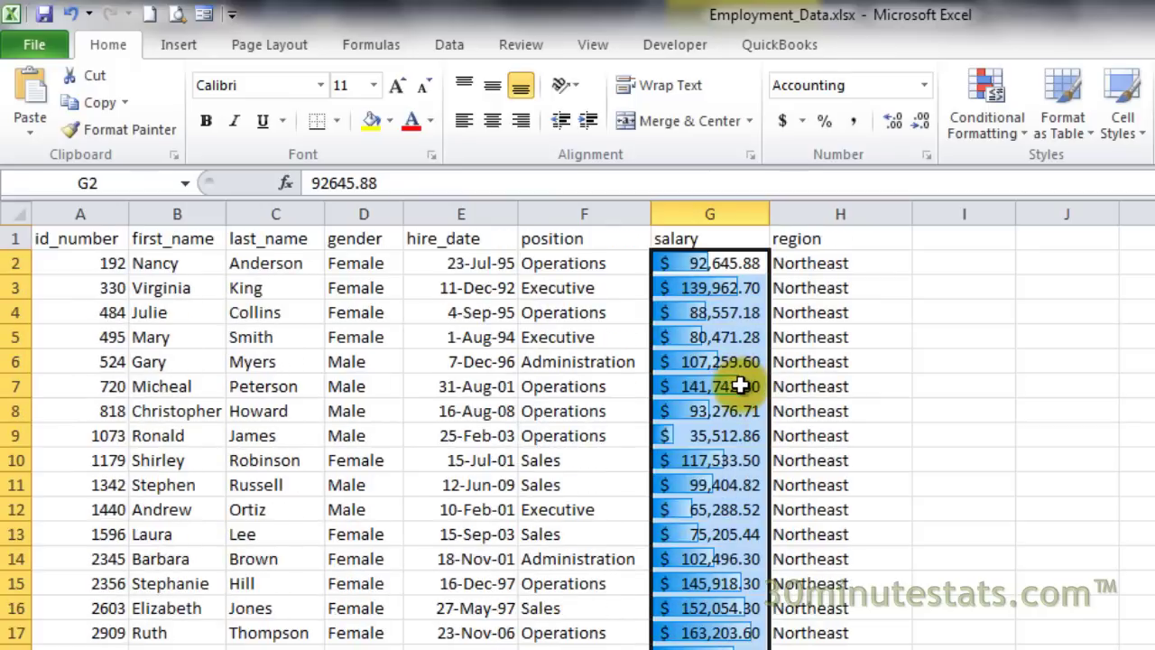
left_click(976, 128)
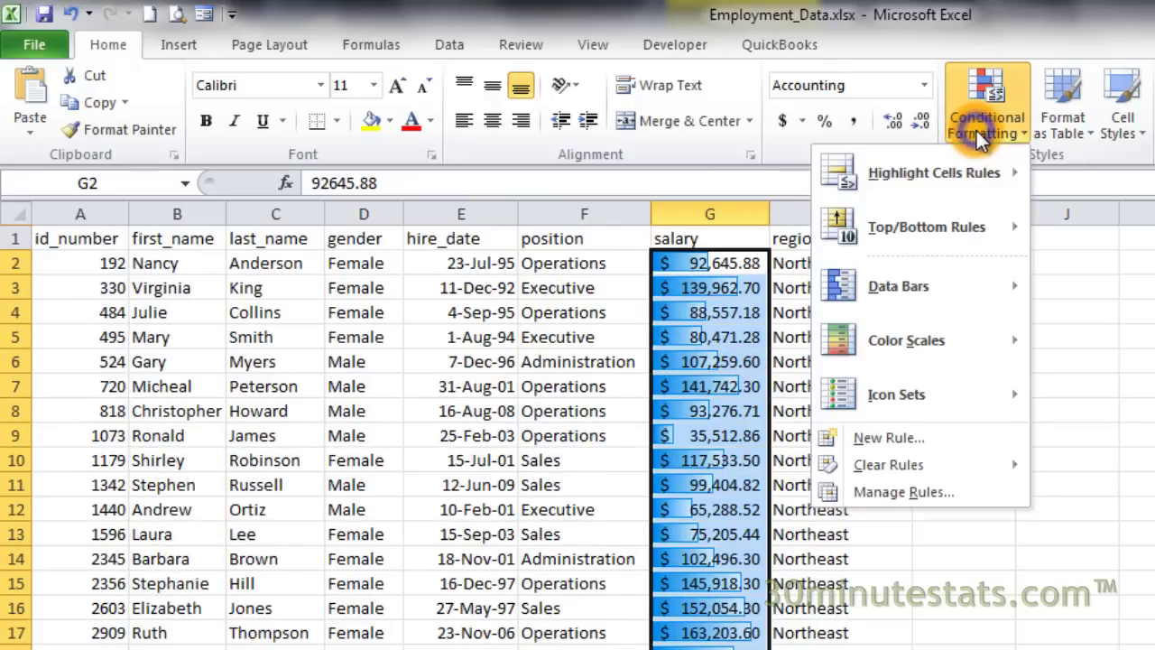
Open the salary Data Bar rule for editing from Manage Rules.
left_click(967, 498)
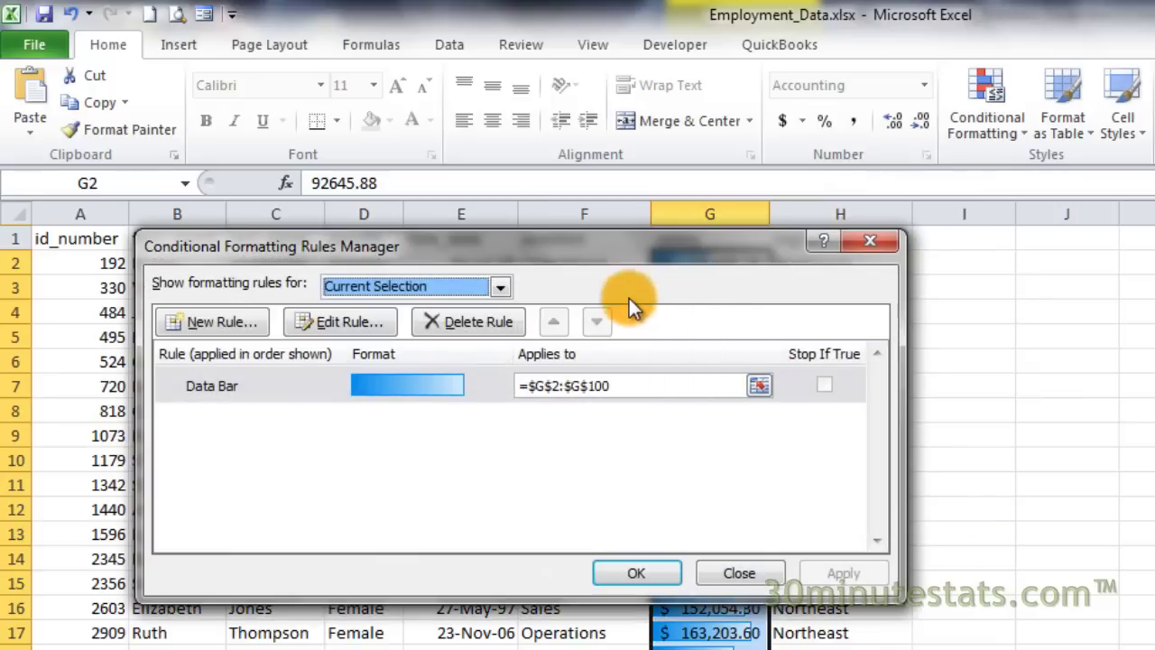
left_click(316, 389)
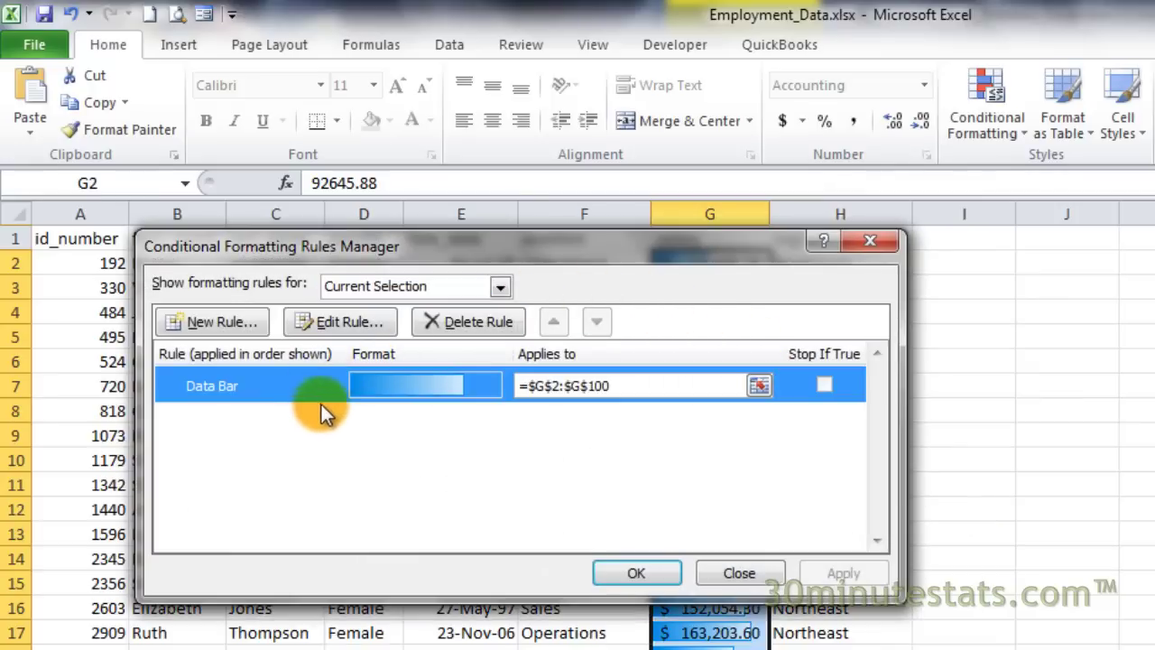
left_click(359, 328)
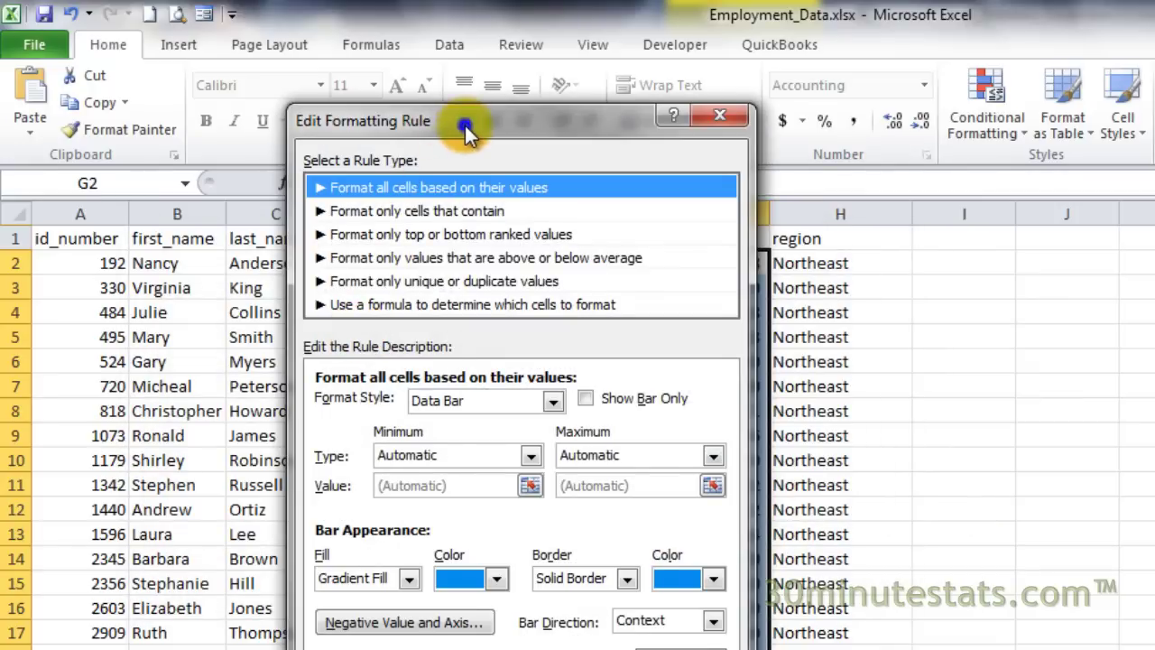
left_click_drag(464, 126, 304, 89)
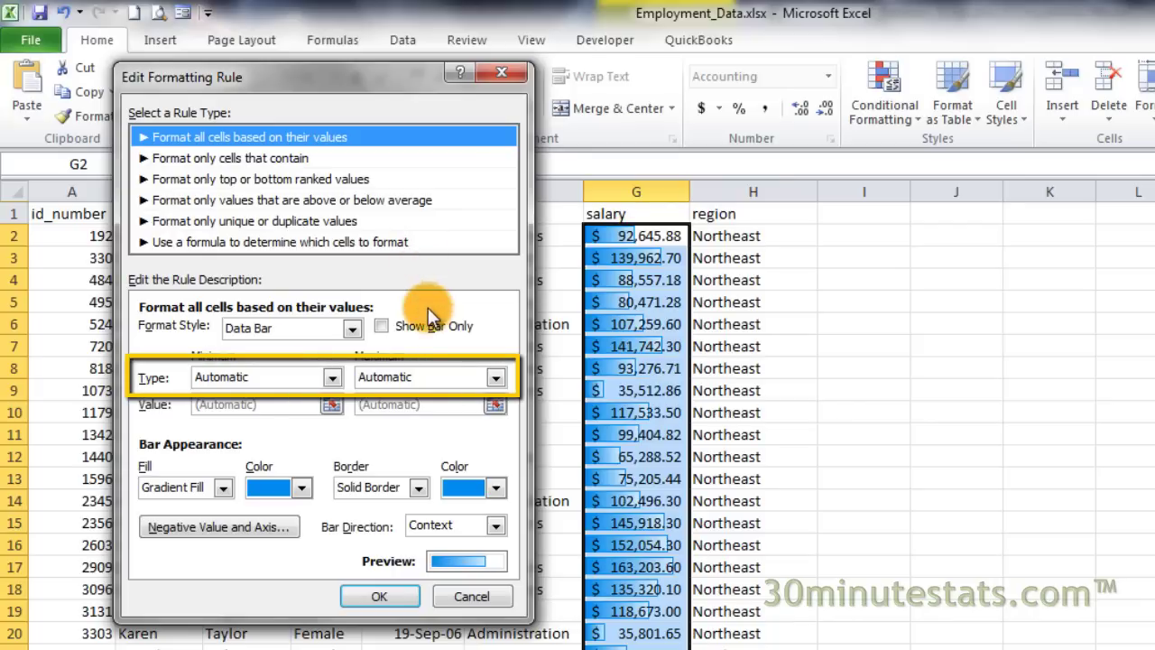
Set the bar minimum to Number 100000 and maximum to Number 150000.
left_click(334, 377)
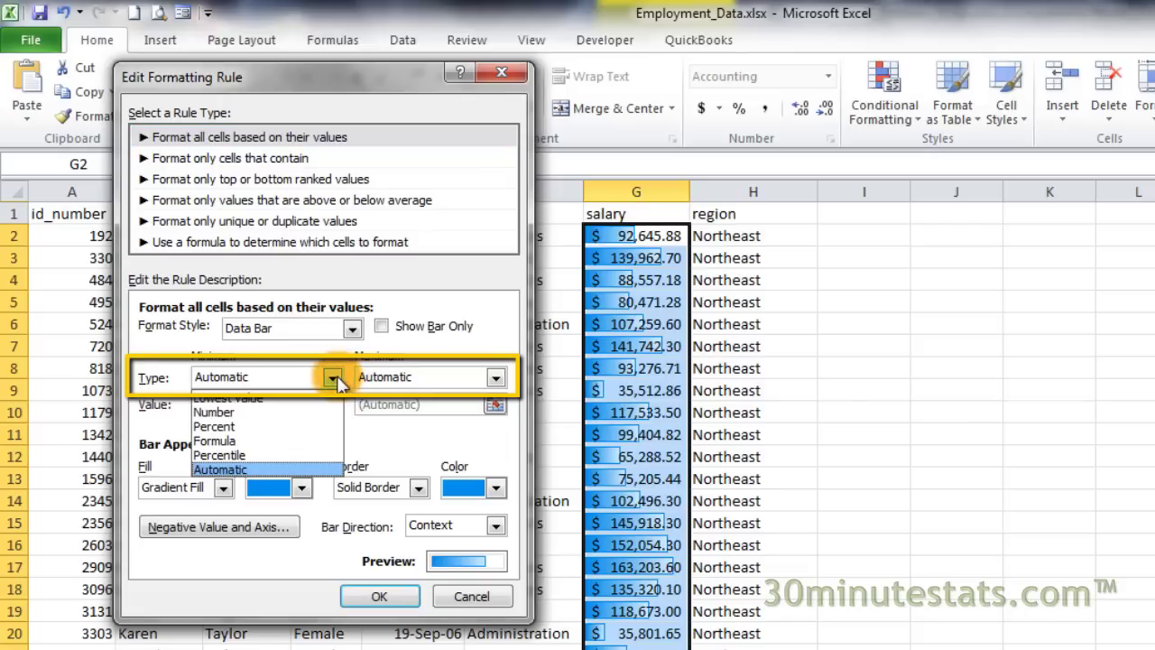
left_click(301, 412)
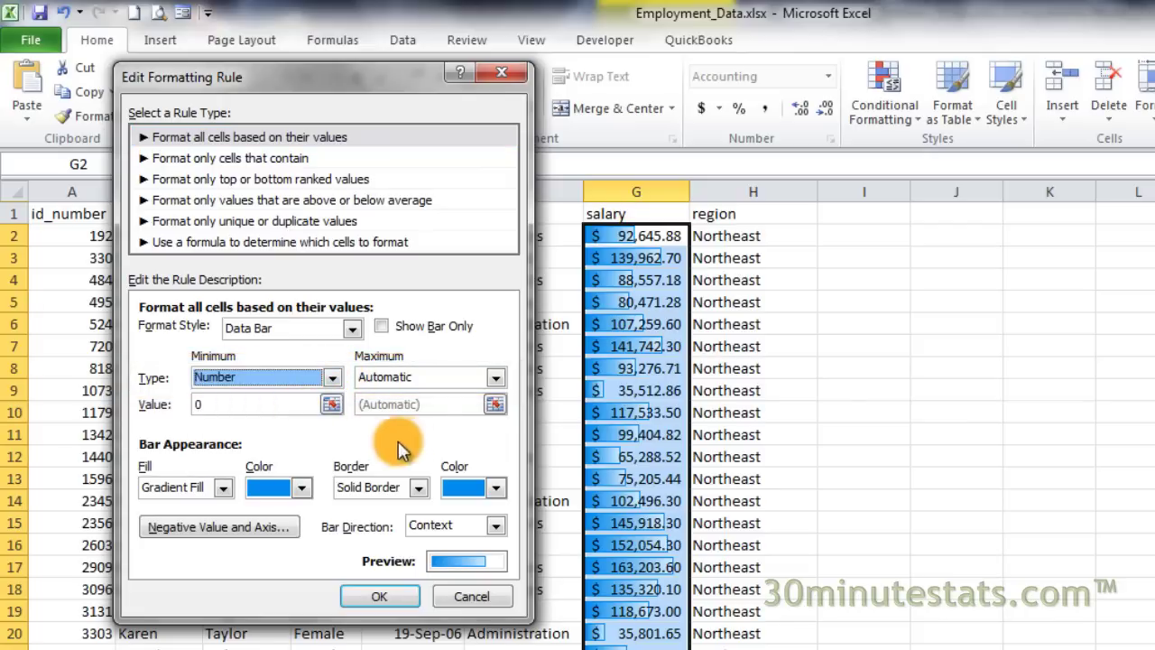
left_click(496, 377)
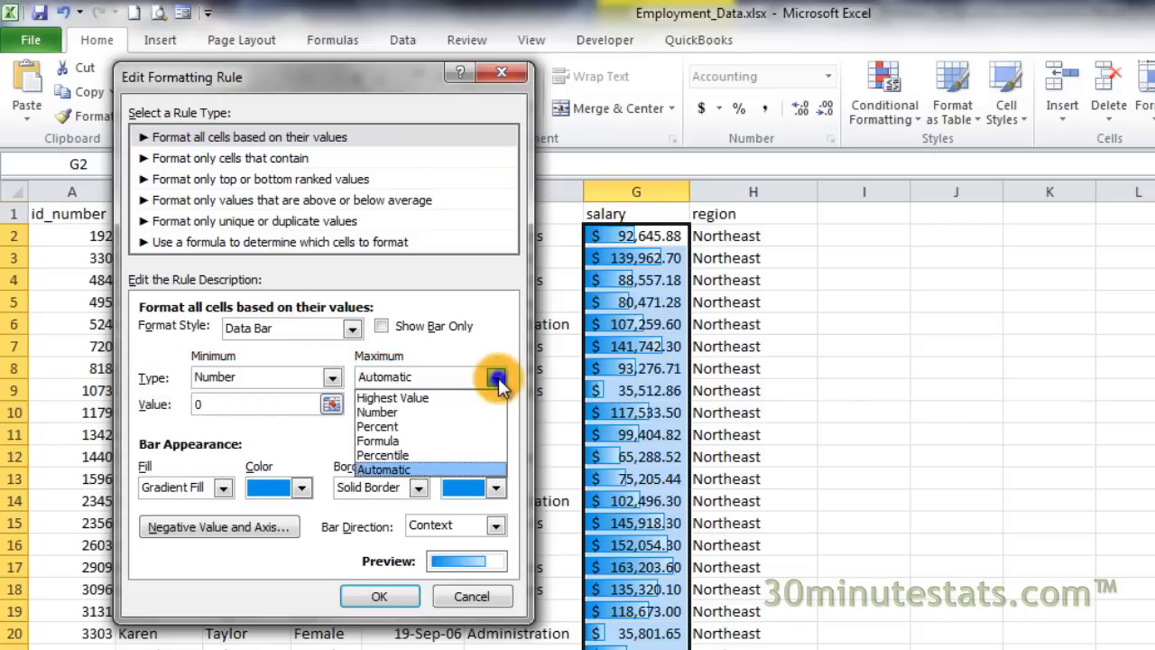
left_click(448, 416)
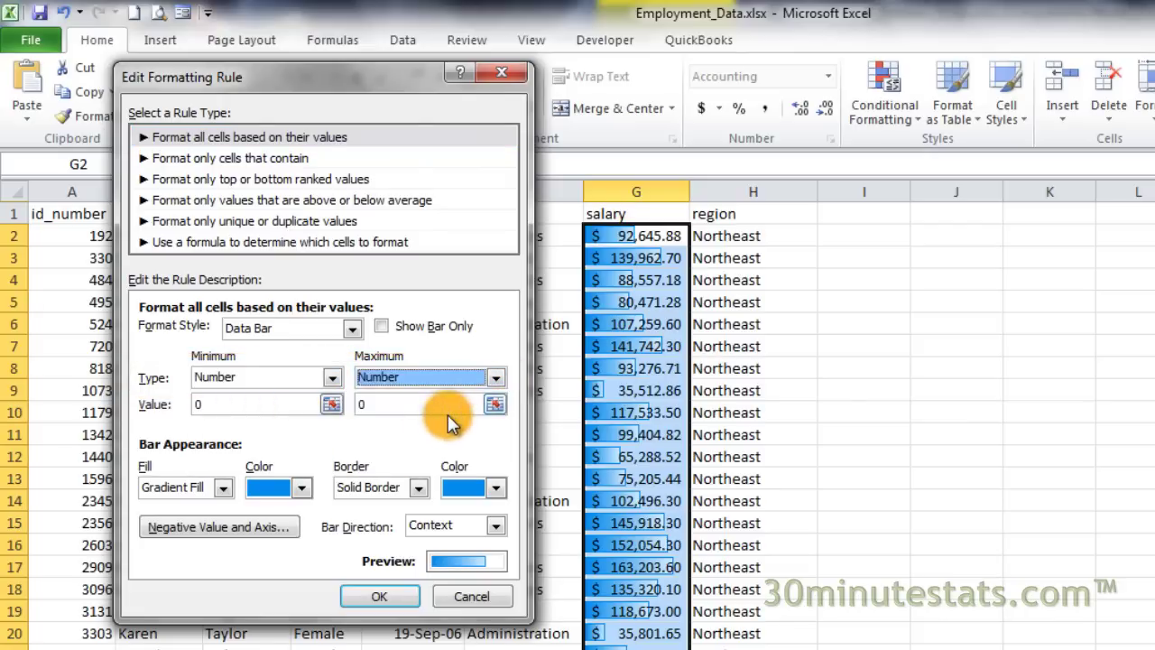
double_click(281, 409)
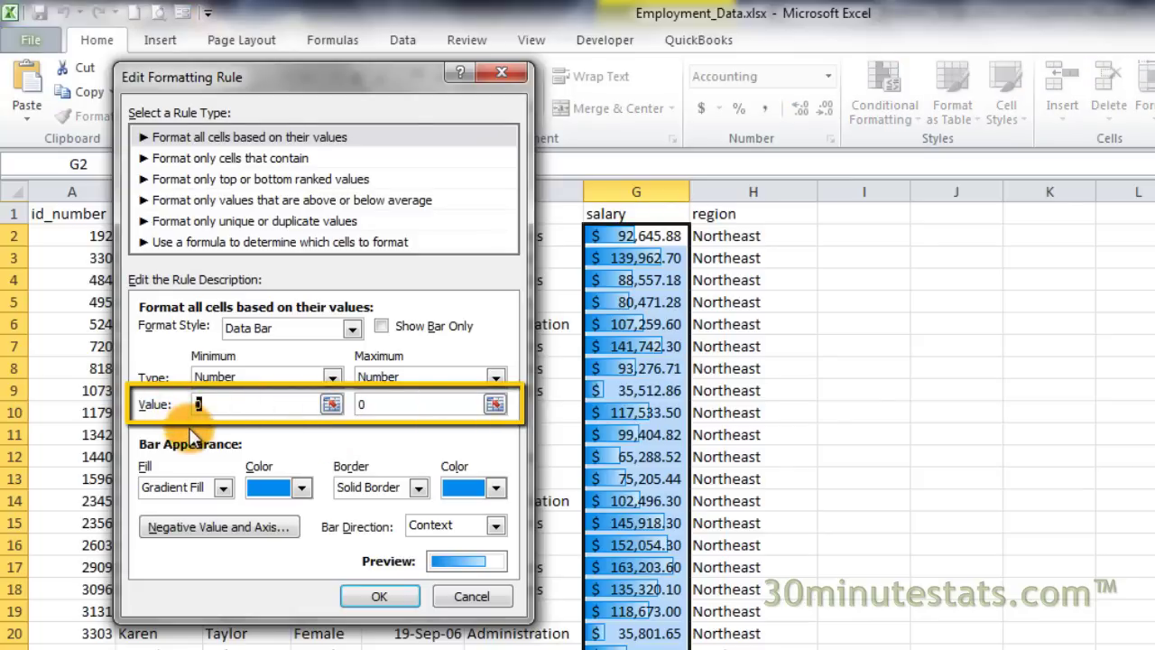
type("100000")
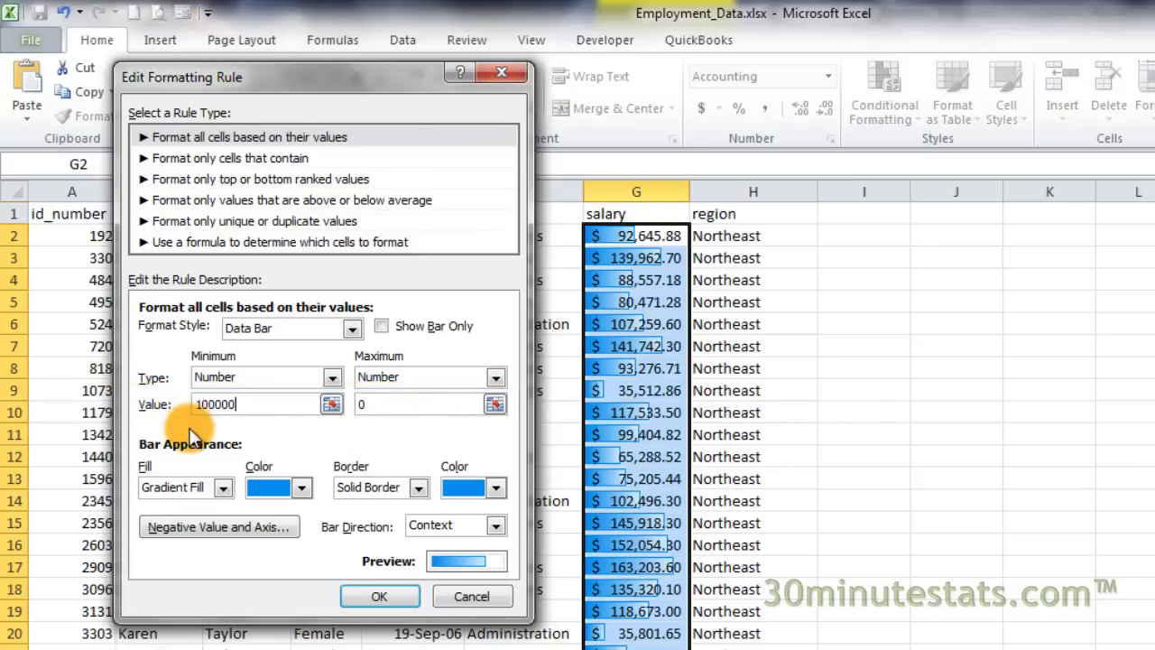
double_click(361, 405)
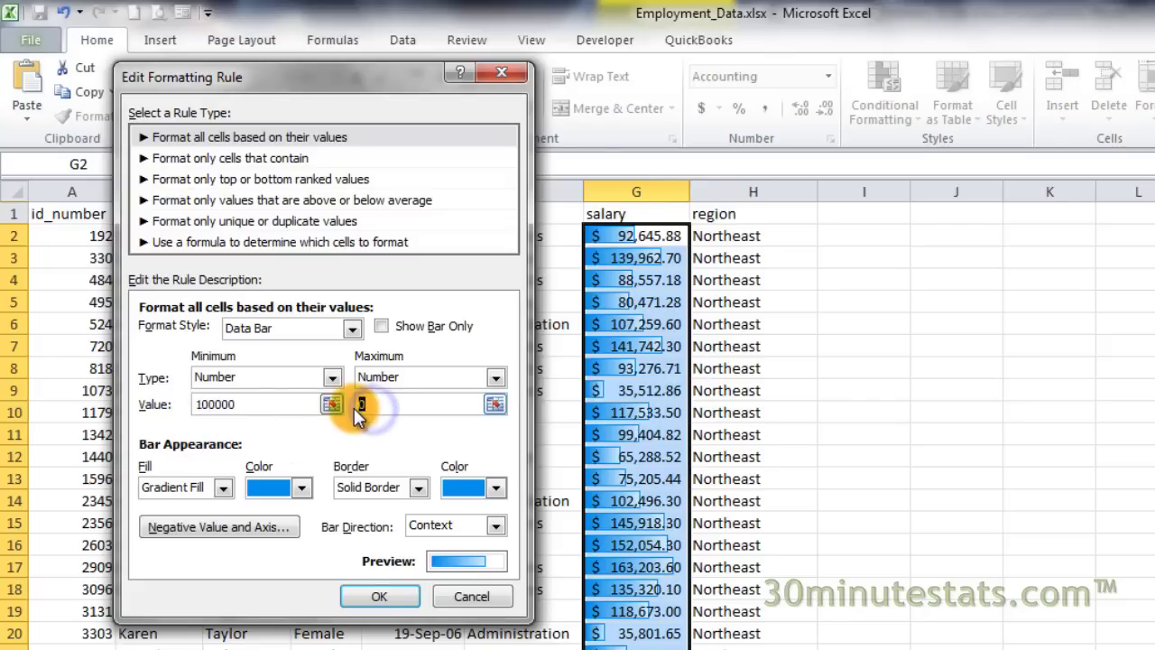
type("150000")
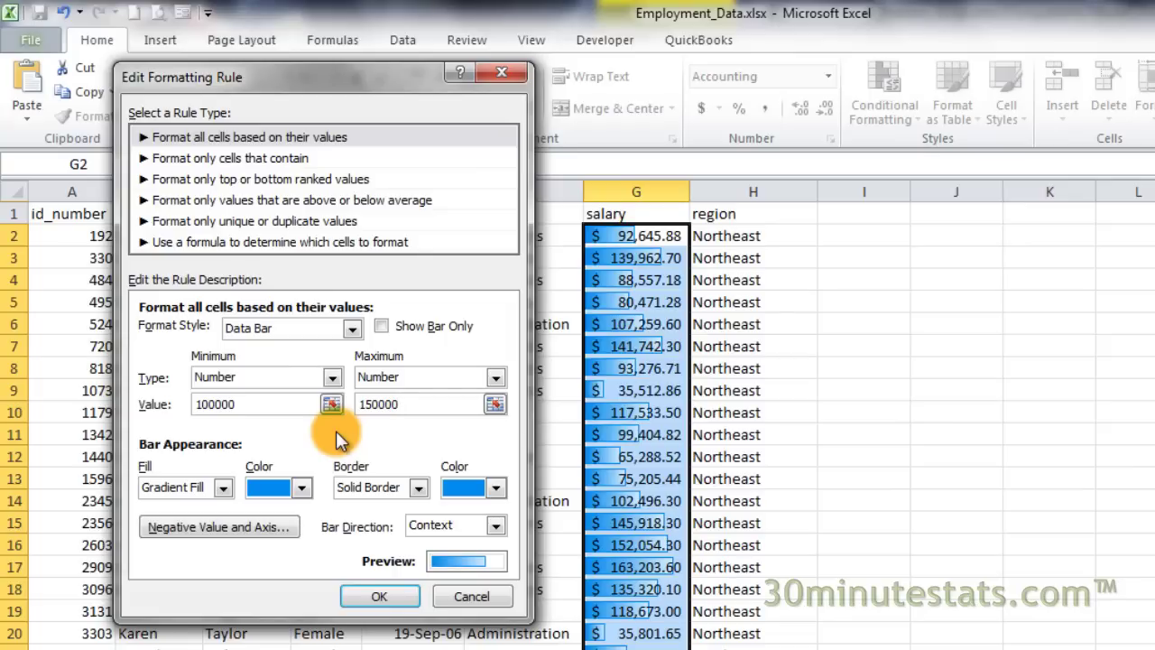
left_click(386, 593)
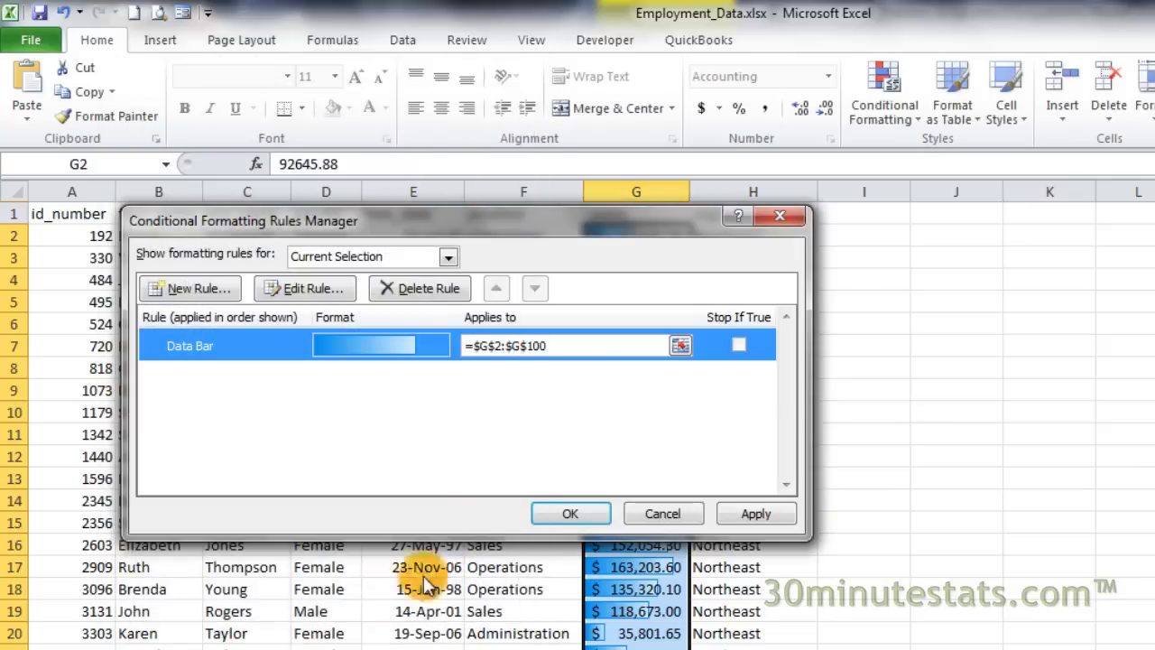
Apply the rule and inspect the rescaled salary bars down the sheet.
left_click(553, 509)
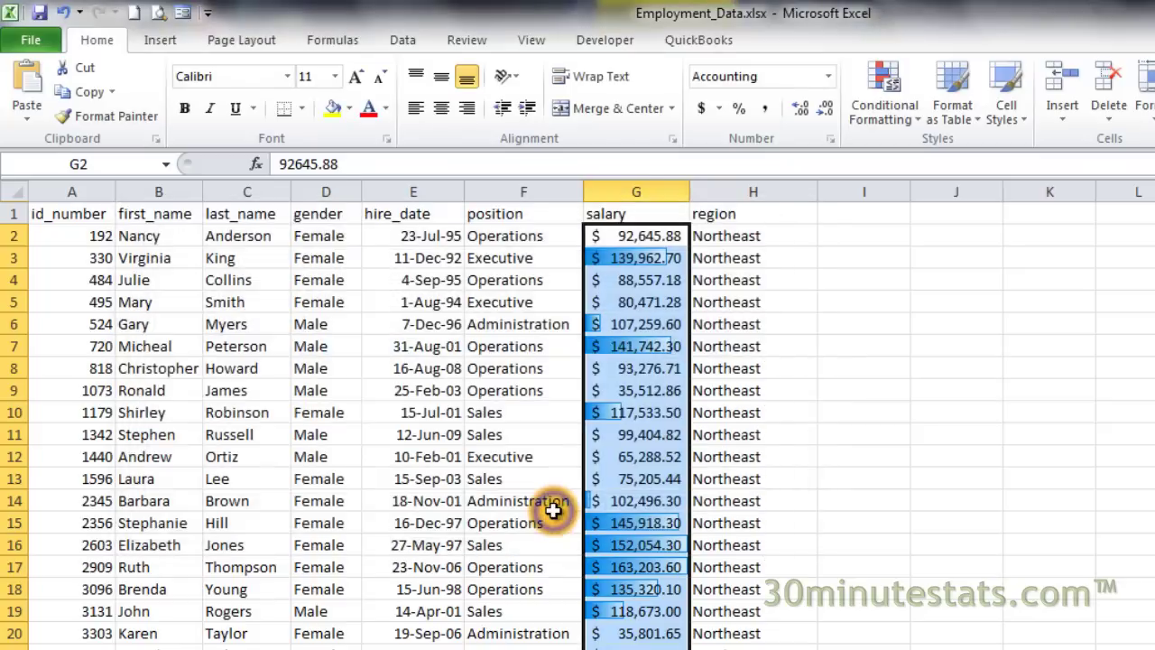
left_click(627, 214)
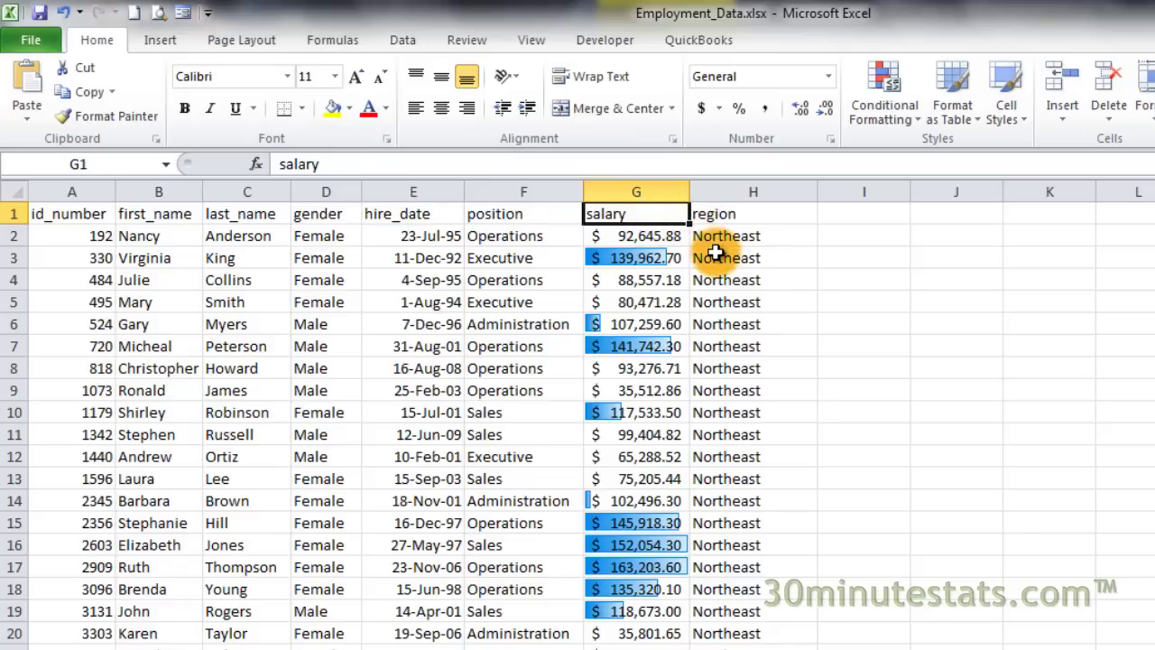
scroll(714, 256, "down", 3)
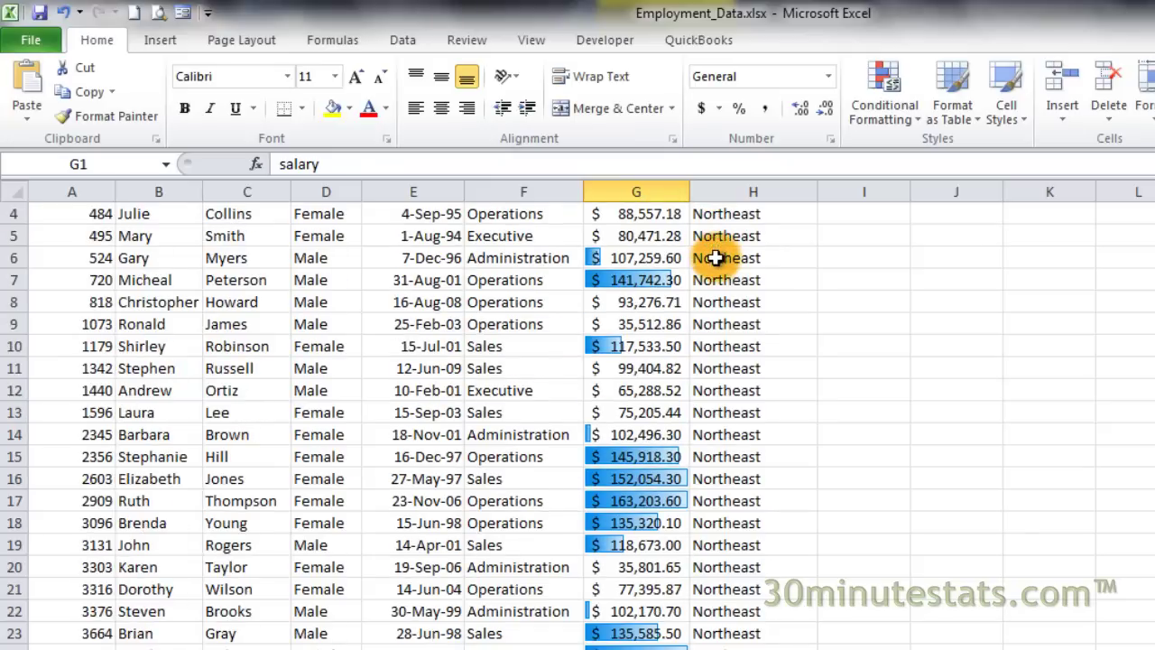
scroll(715, 259, "down", 2)
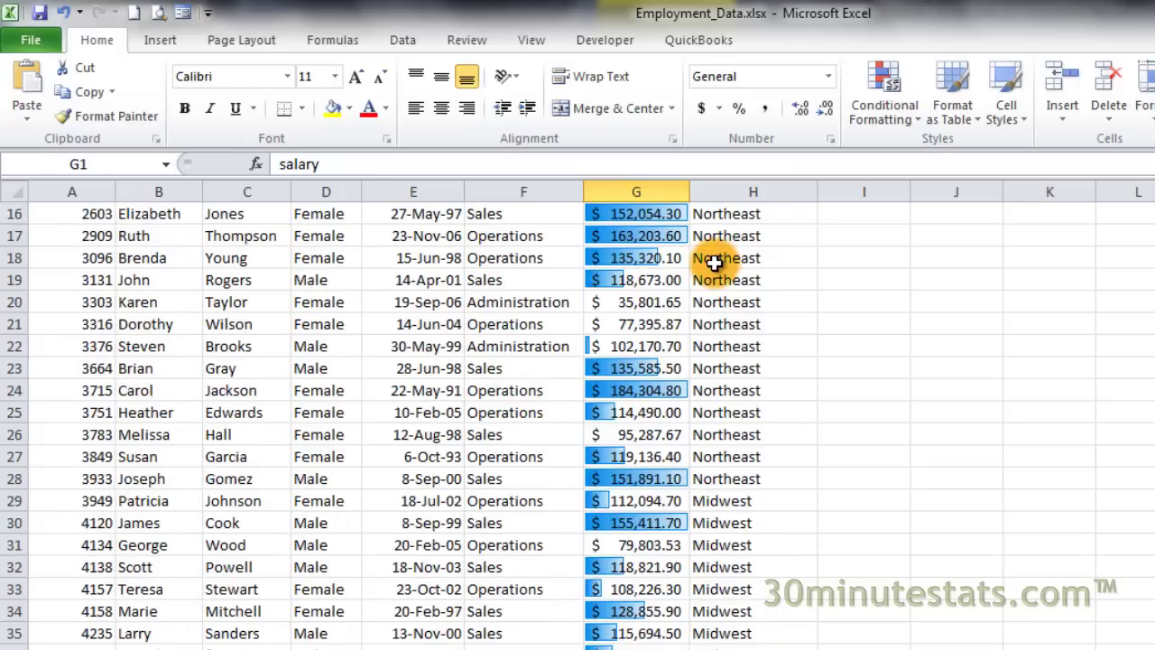
scroll(715, 262, "up", 5)
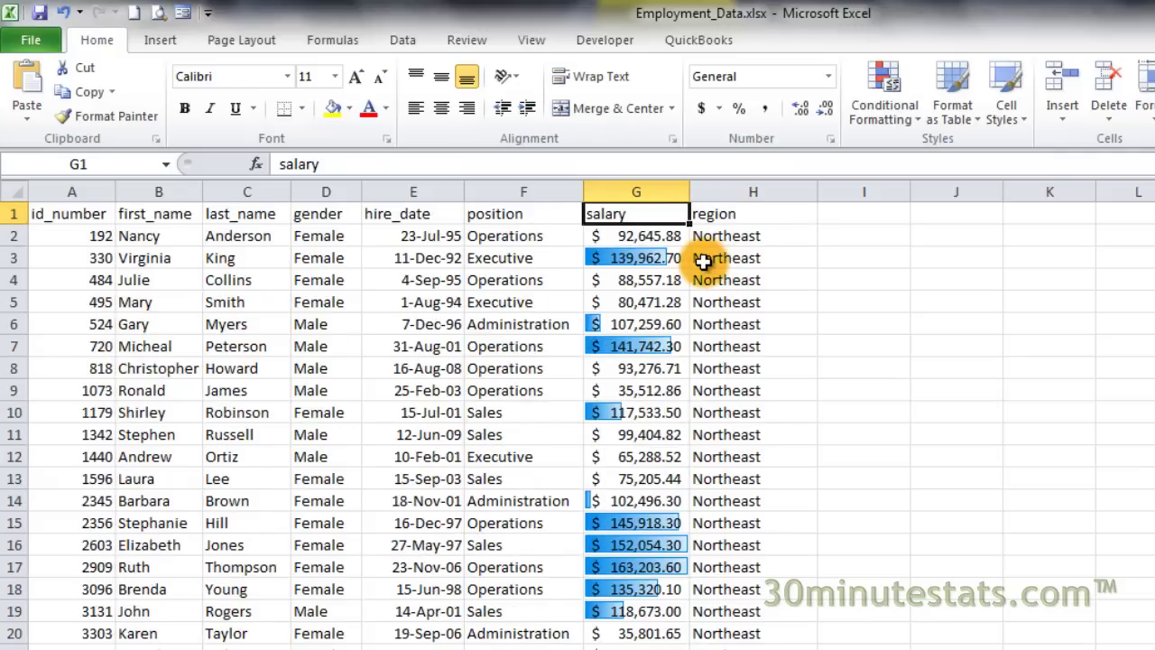
Reselect the salary values from G2 down to the last row.
left_click(664, 238)
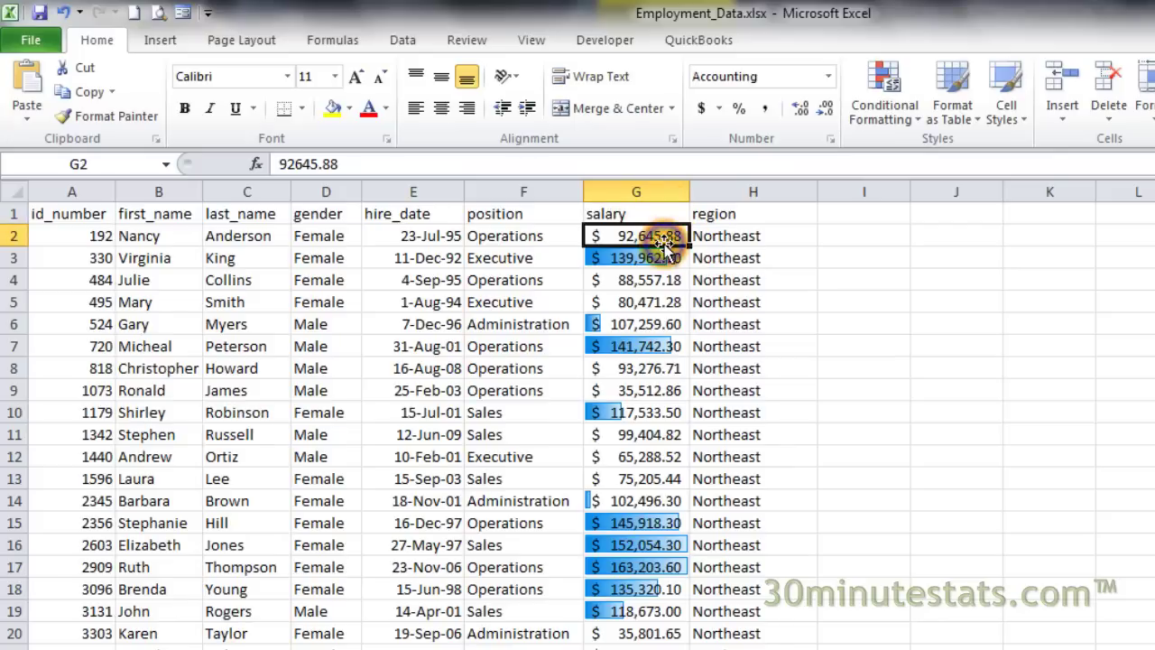
key("ctrl+shift+Down")
scroll(672, 334, "up", 1)
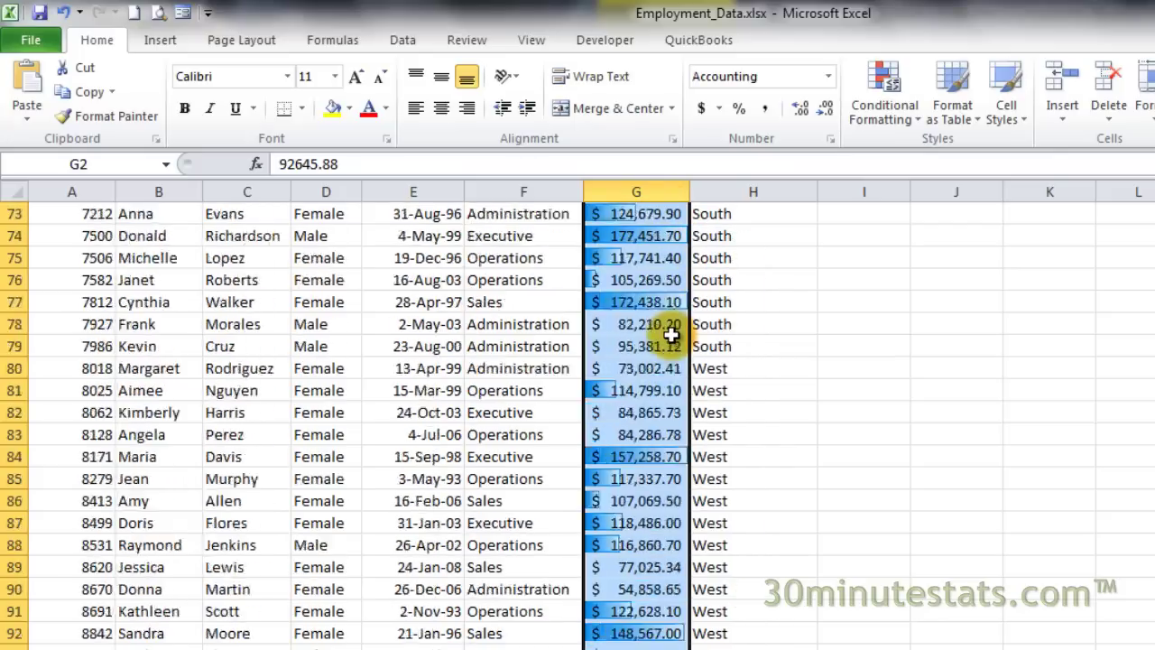
scroll(671, 335, "up", 20)
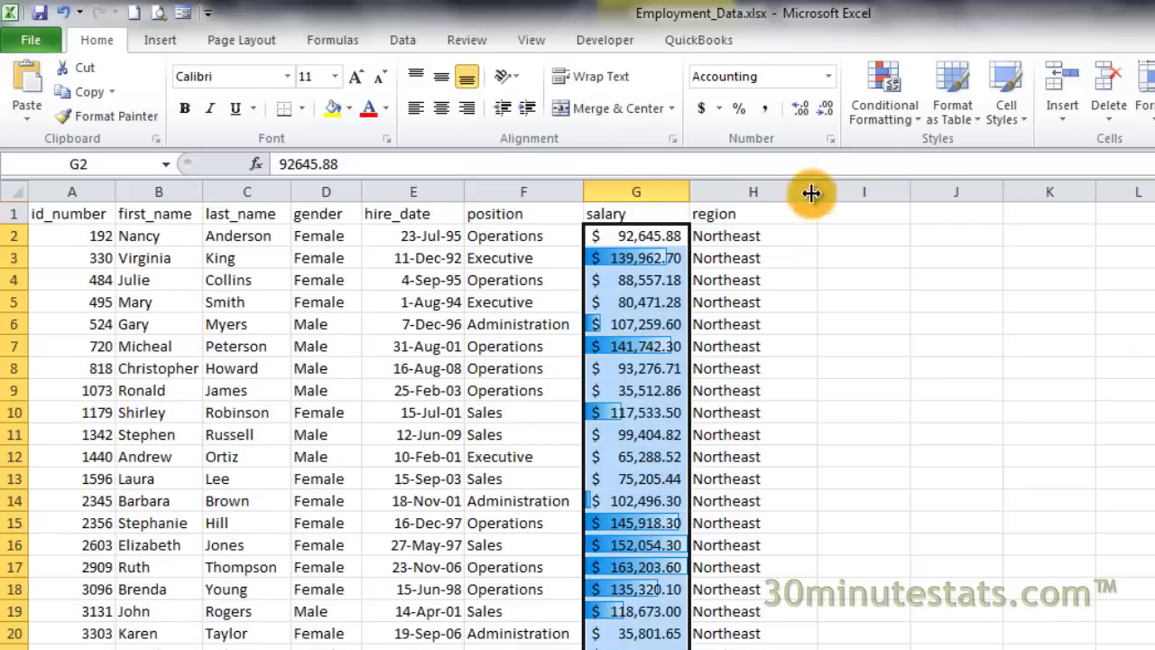
Open the salary Data Bar rule for editing via Manage Rules.
left_click(884, 113)
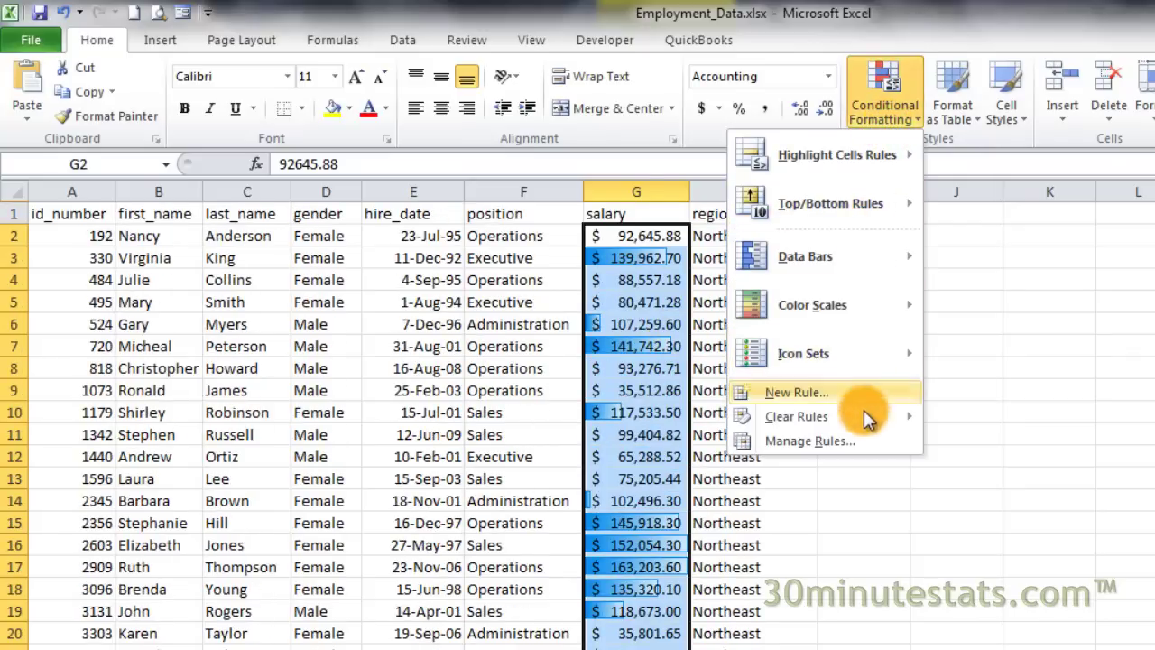
left_click(864, 440)
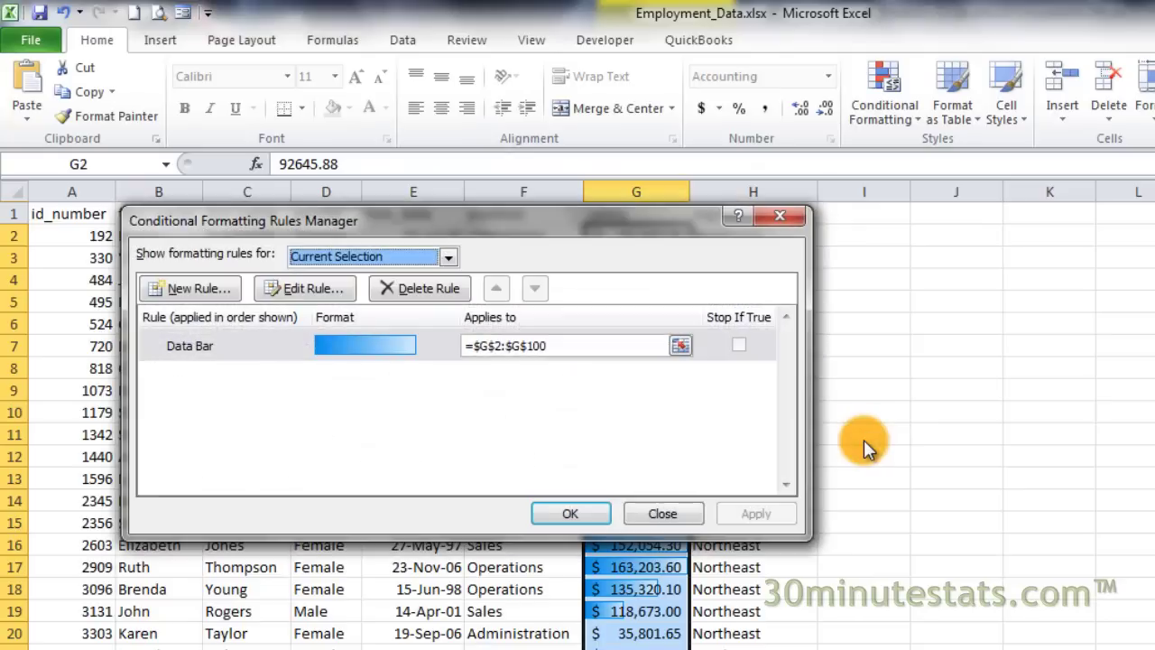
left_click(289, 346)
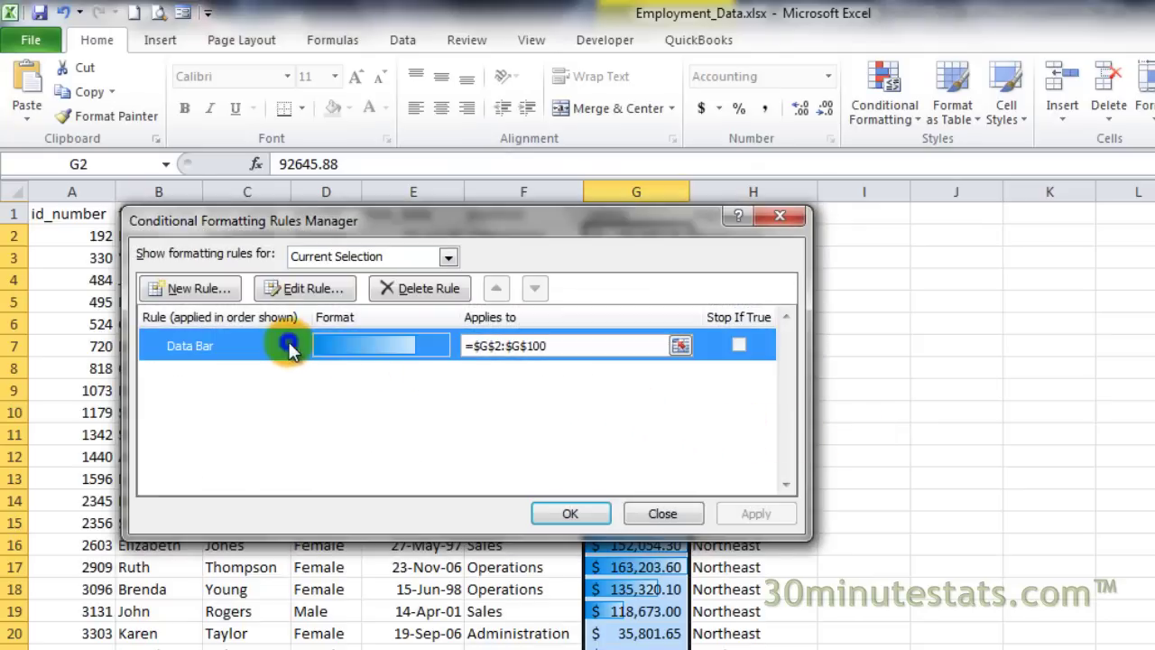
left_click(298, 289)
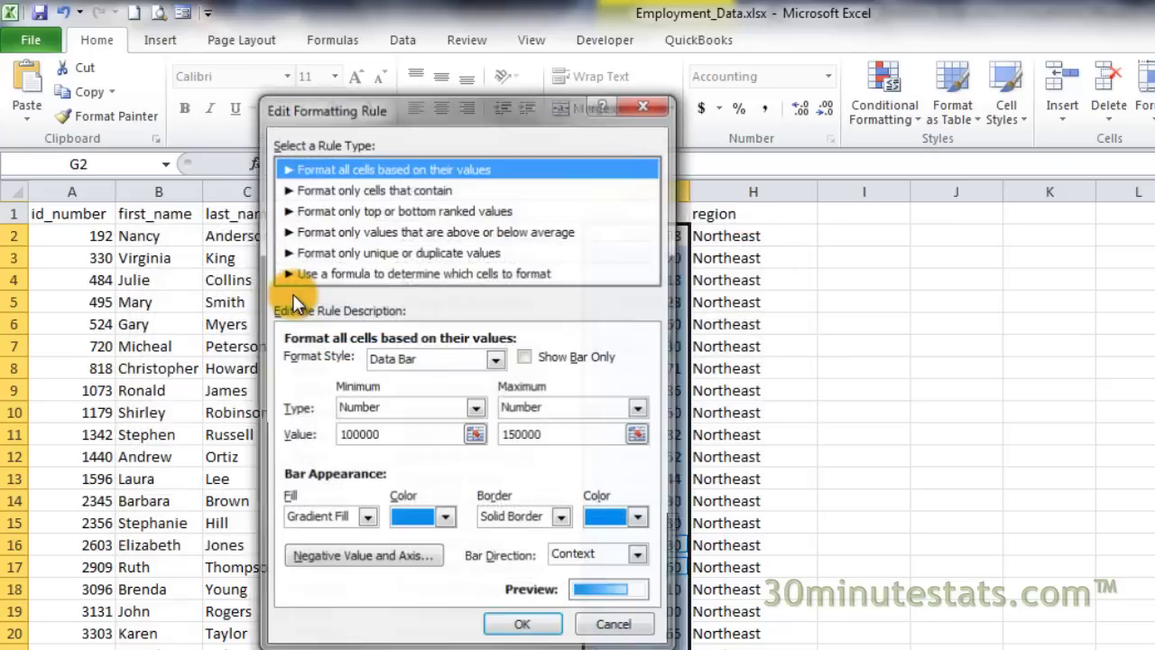
left_click_drag(419, 120, 319, 90)
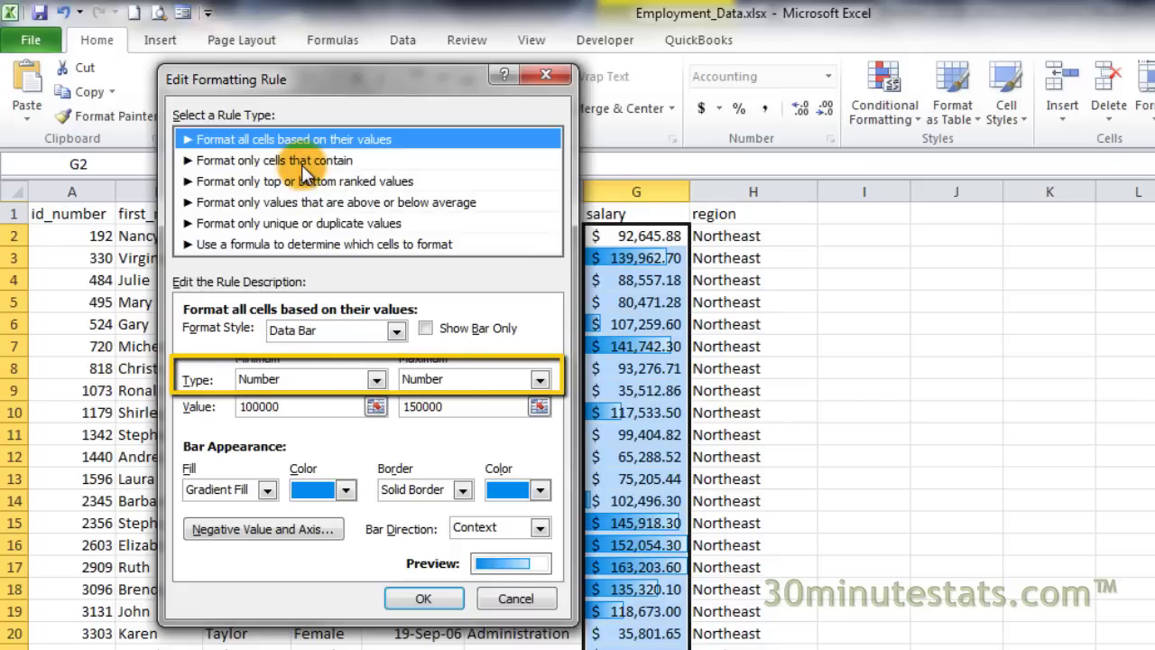
Set the bar minimum to Percentile 20 and maximum to Percentile 80, and apply.
left_click(377, 379)
left_click(375, 454)
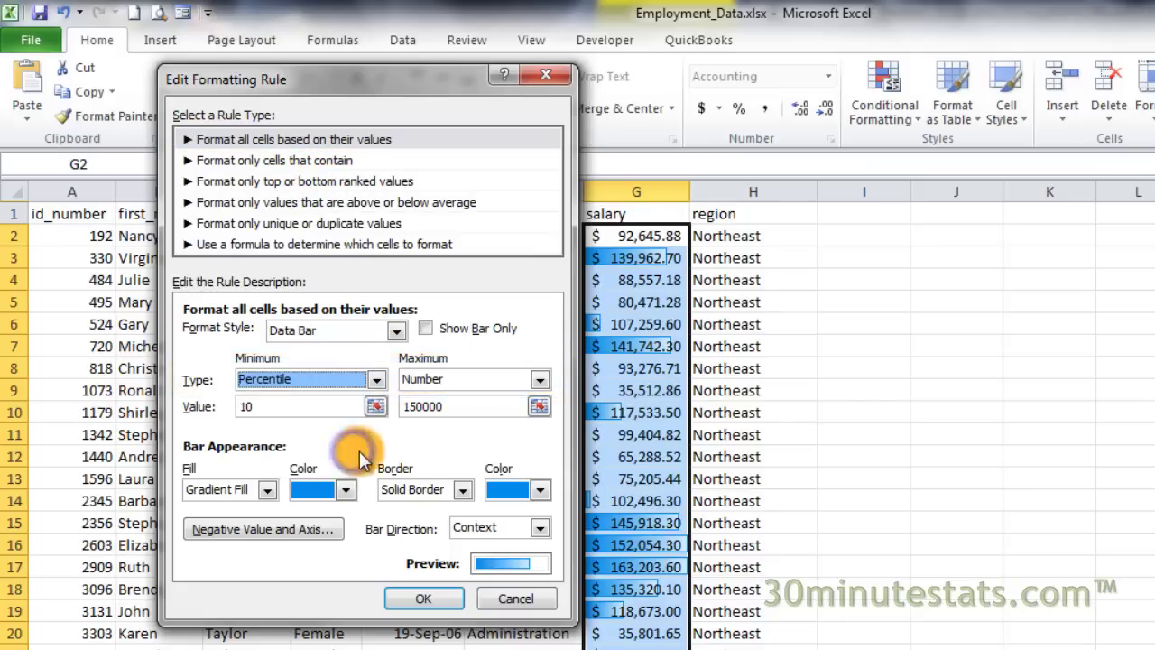
left_click(539, 380)
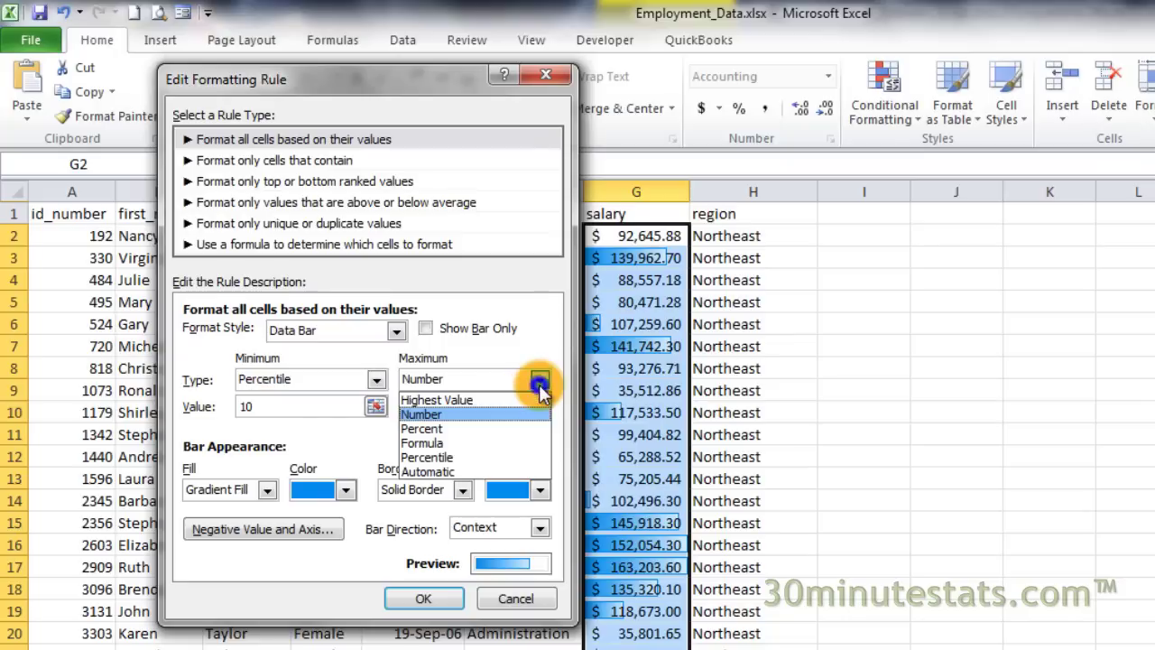
left_click(501, 456)
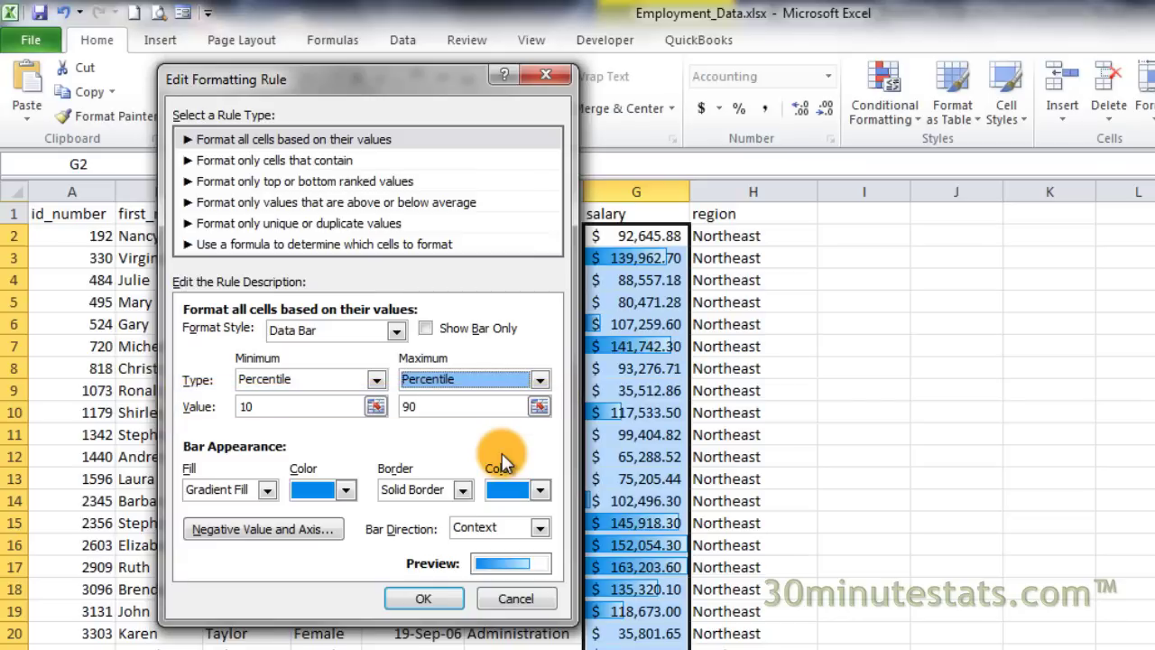
left_click_drag(275, 406, 226, 411)
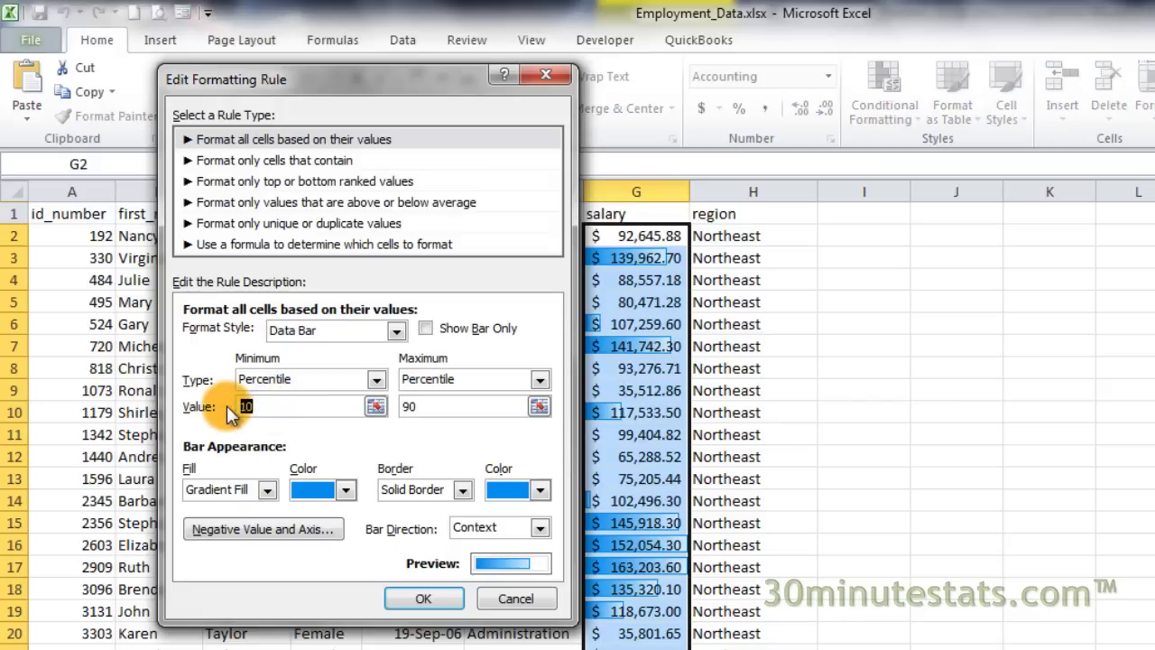
type("20")
left_click(425, 406)
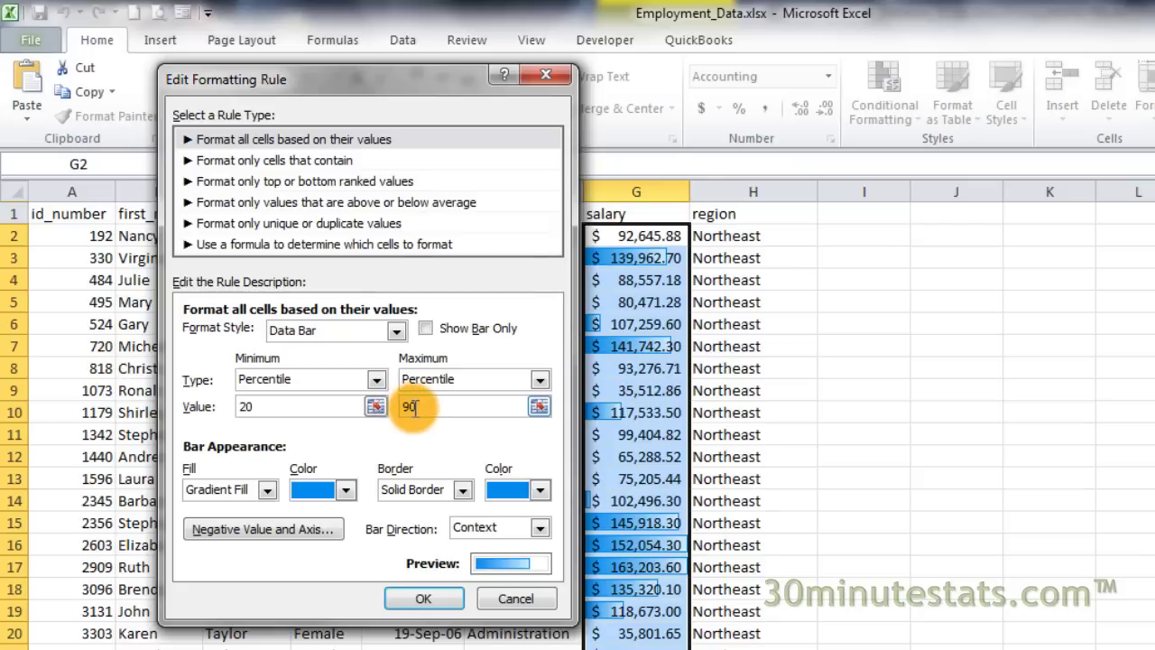
double_click(412, 406)
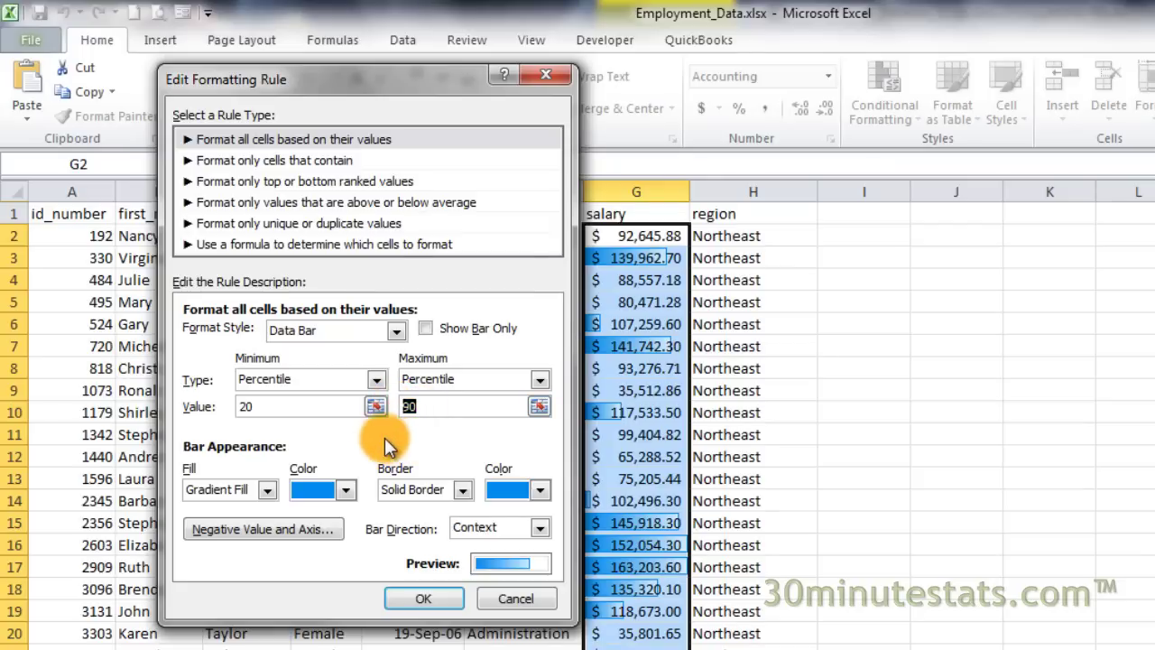
type("80")
left_click(423, 599)
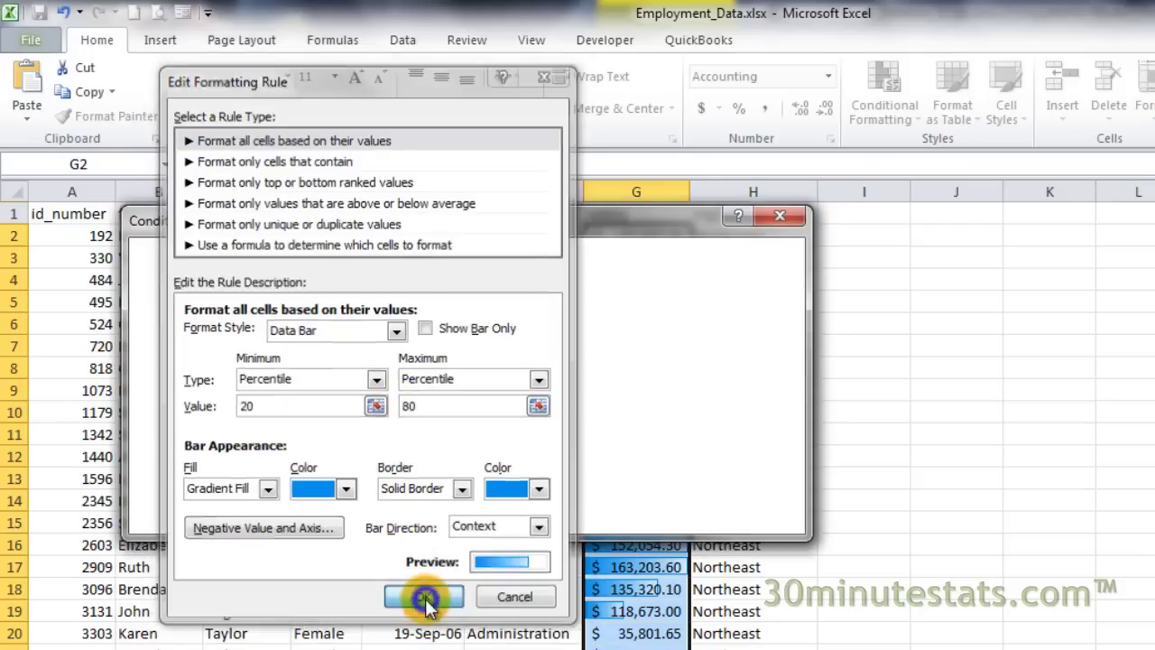
left_click(568, 516)
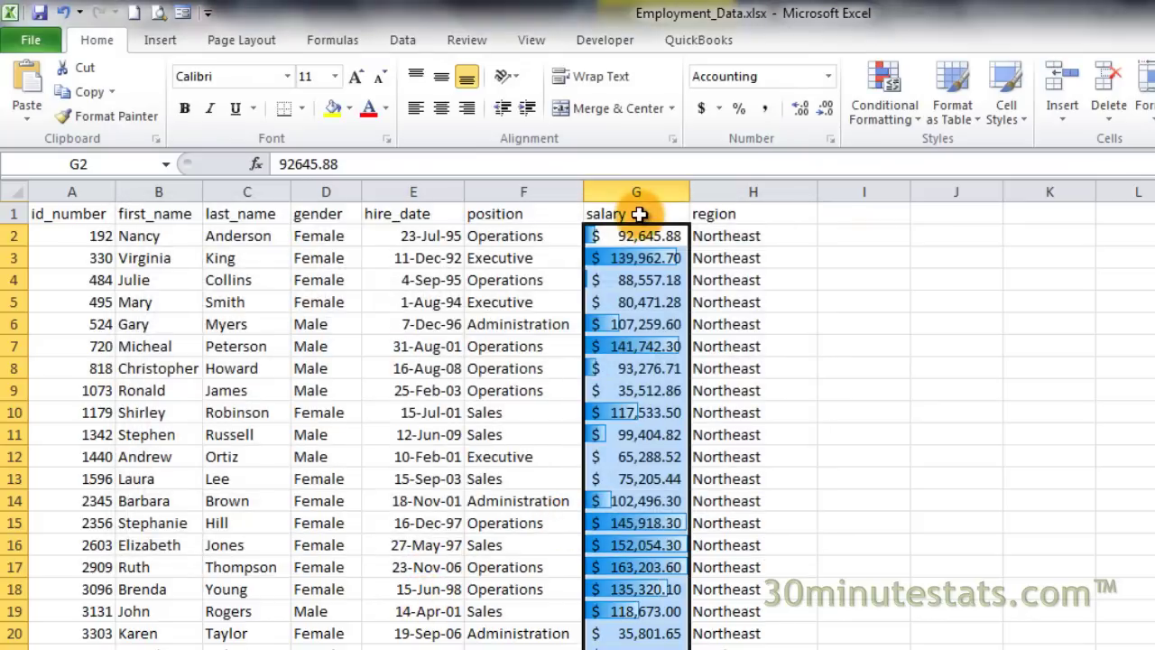
left_click(639, 214)
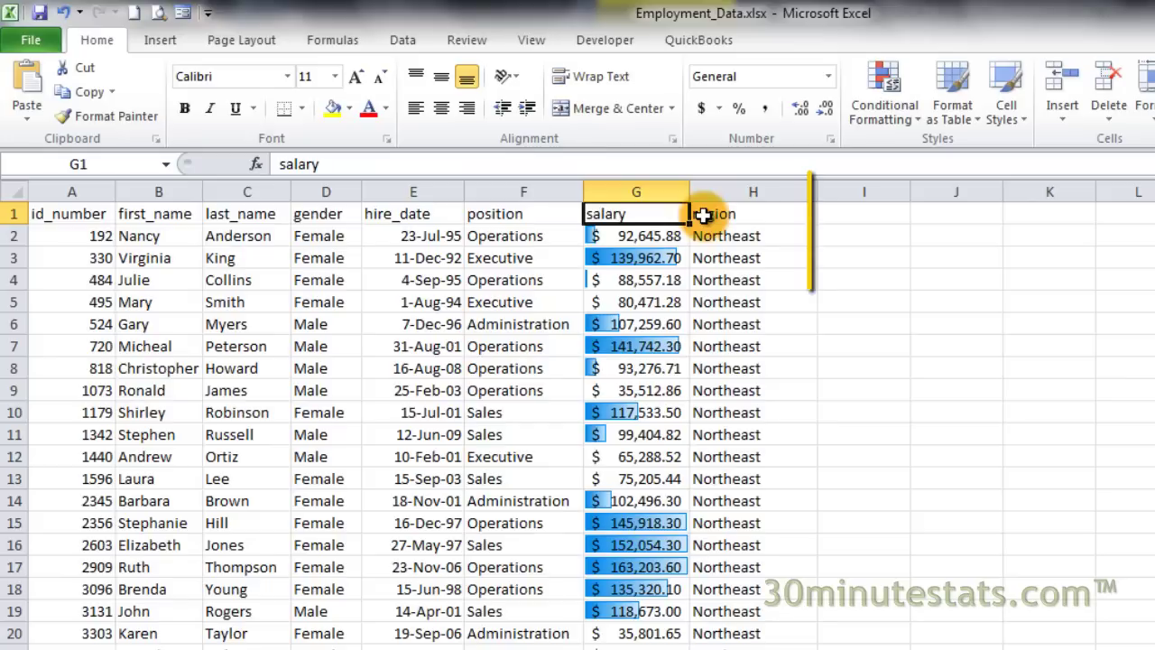
Add the 'Avg Dev' heading in I1 and enter =G2 - AVERAGE($G$2:$G$100) in I2.
left_click(866, 217)
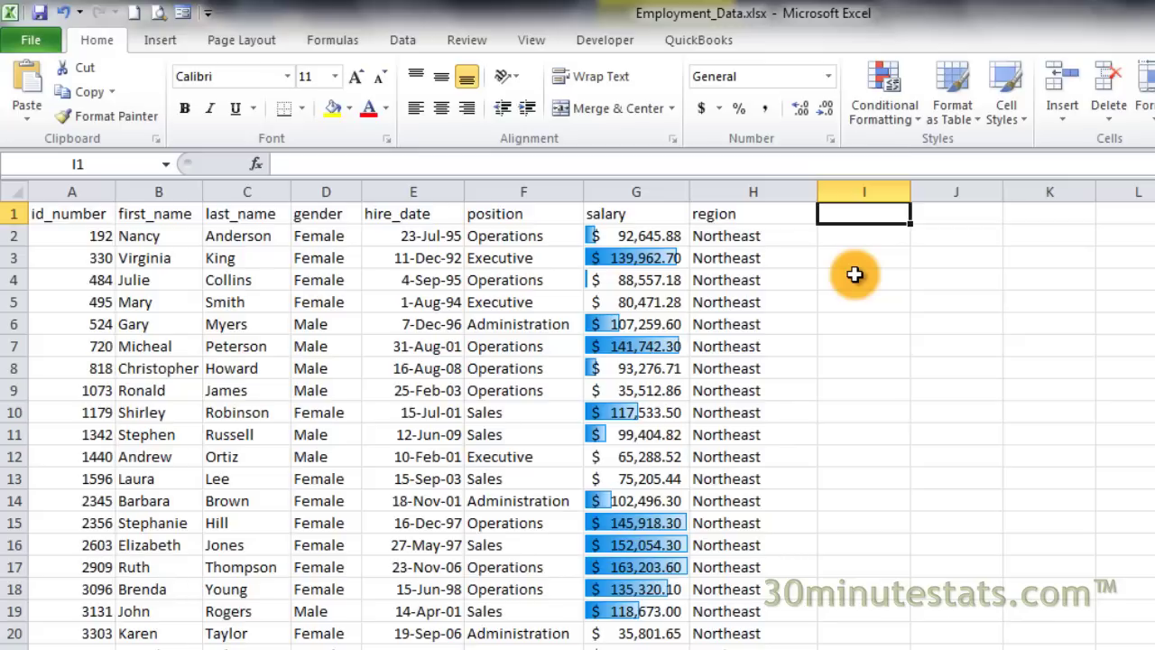
type("Avg Dev")
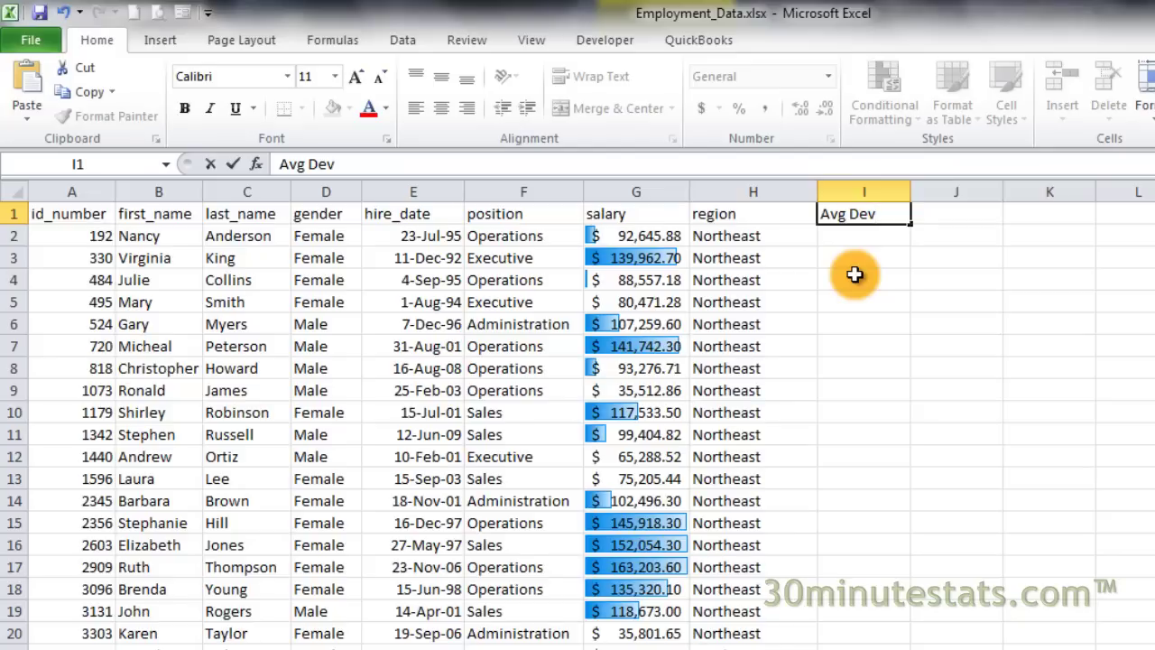
key("Return")
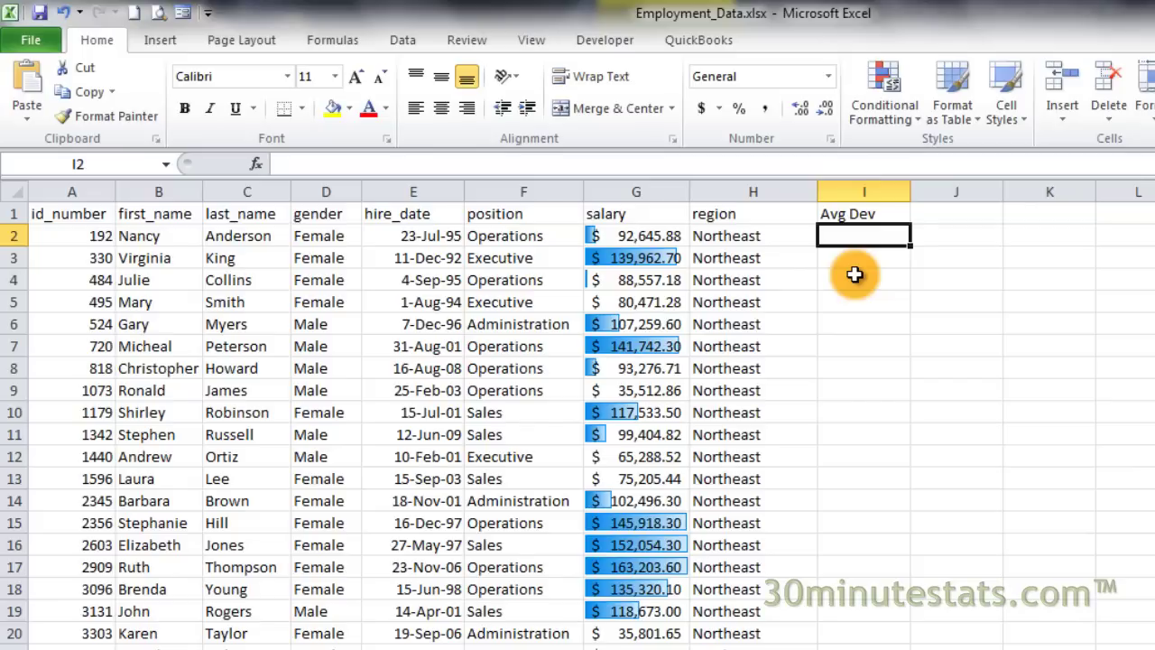
type("=G")
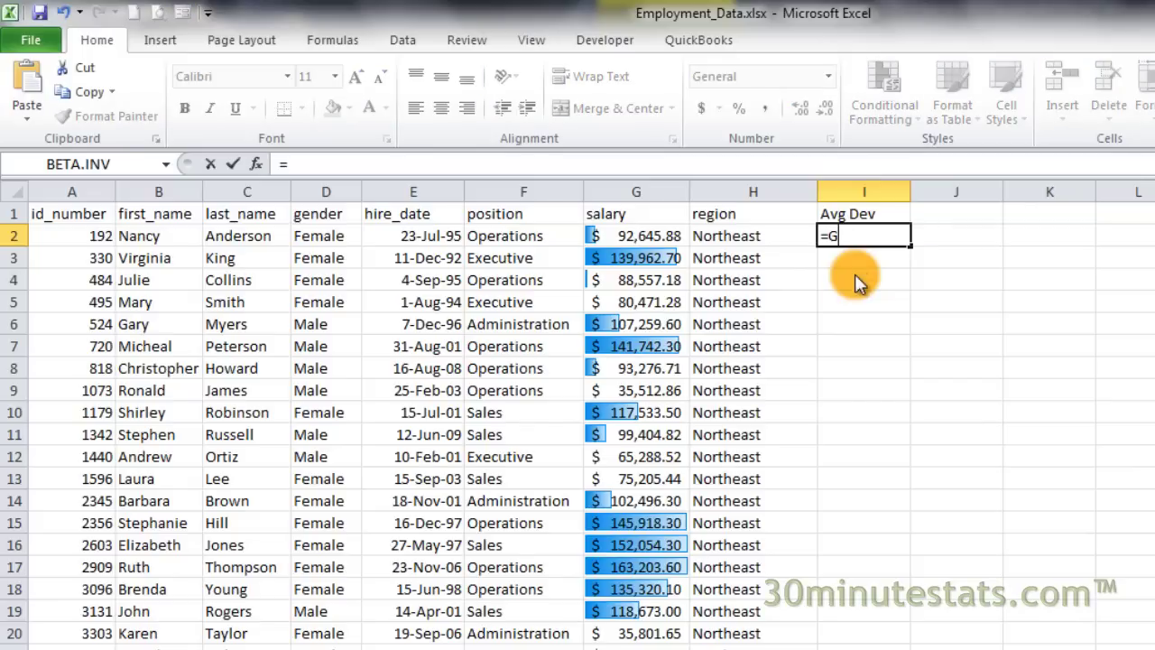
type("@")
key("BackSpace")
type("2")
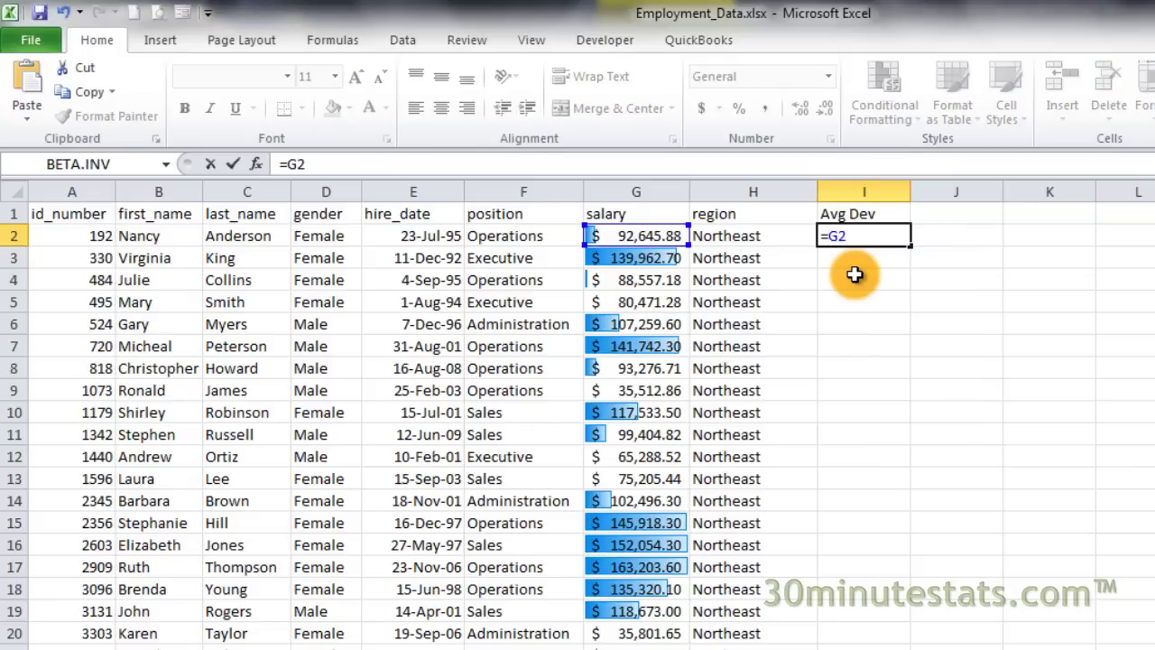
type(" - average")
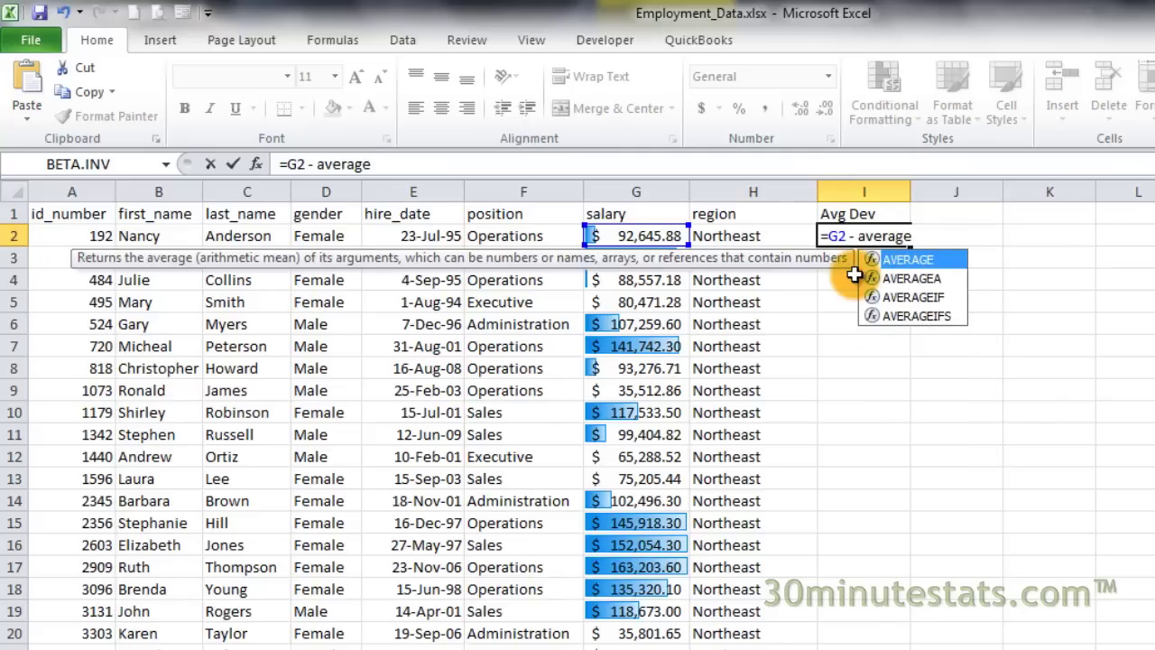
type("($G$")
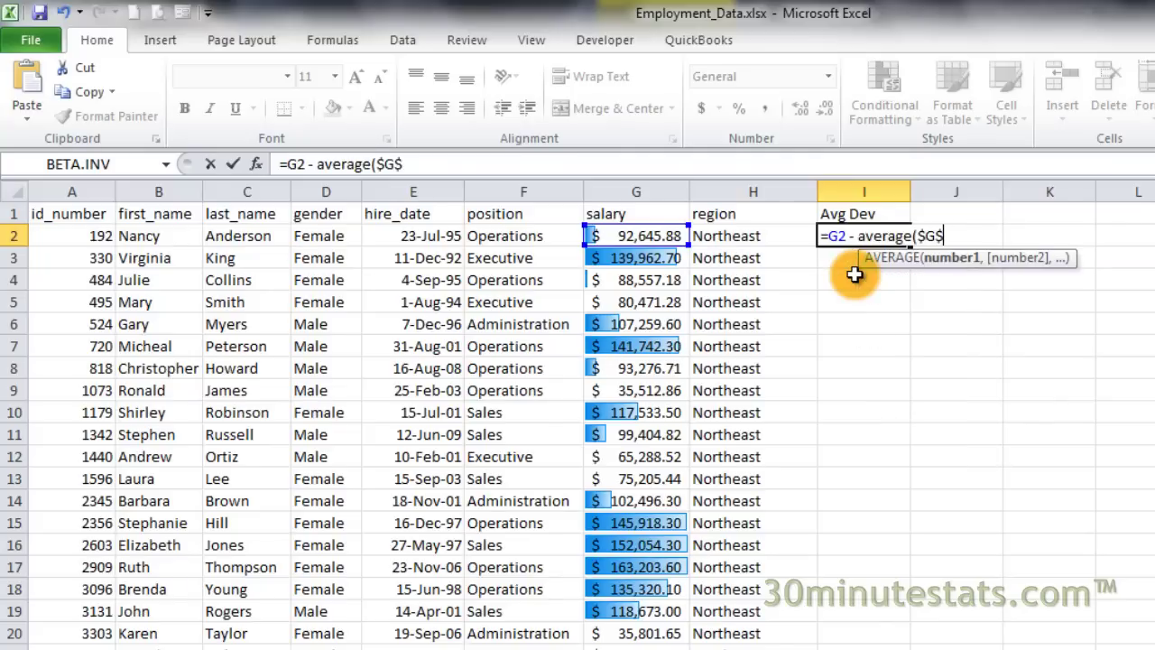
type("2:$G$100)")
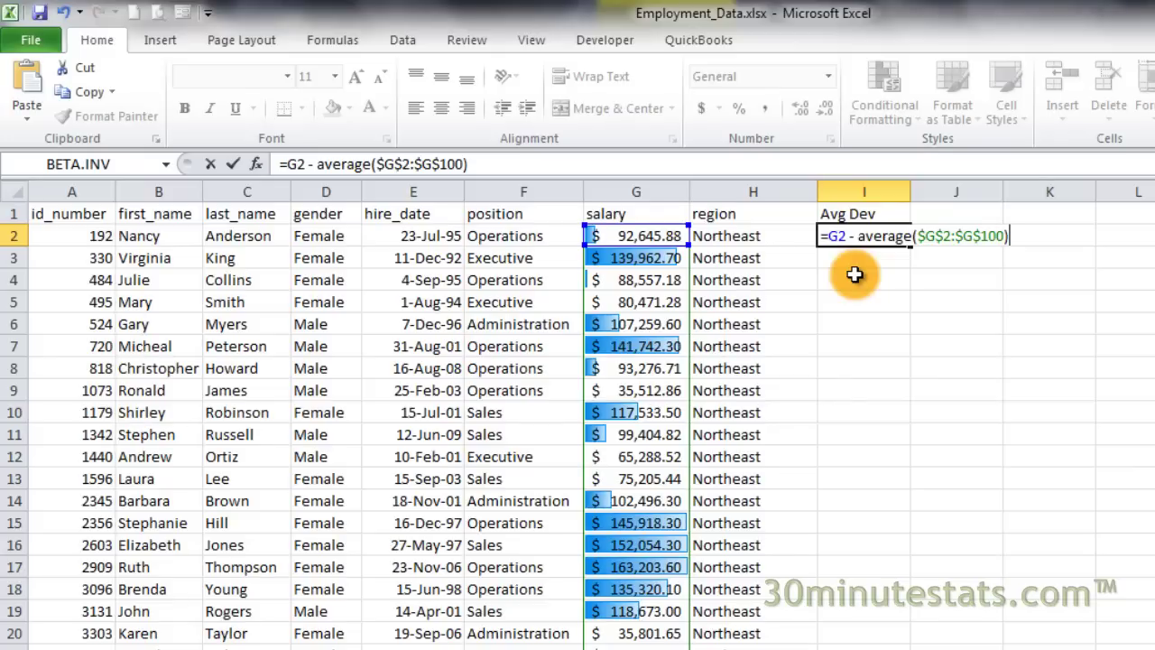
key("Return")
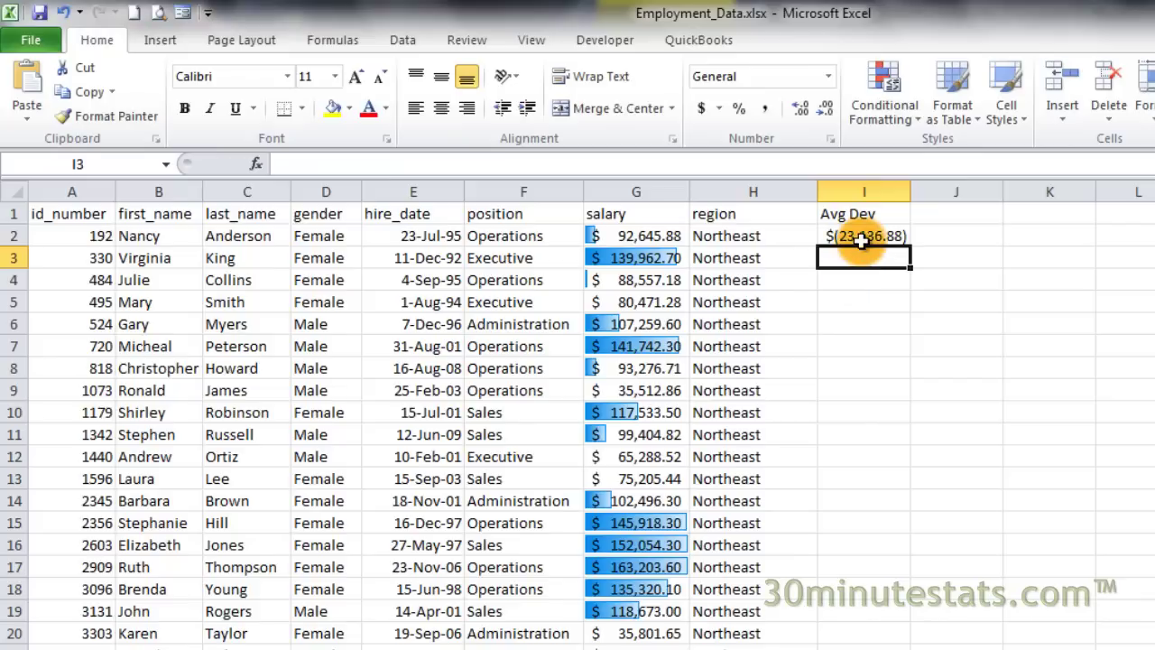
Fill the deviation formula from I2 down to the last data row with Ctrl+D.
left_click(865, 236)
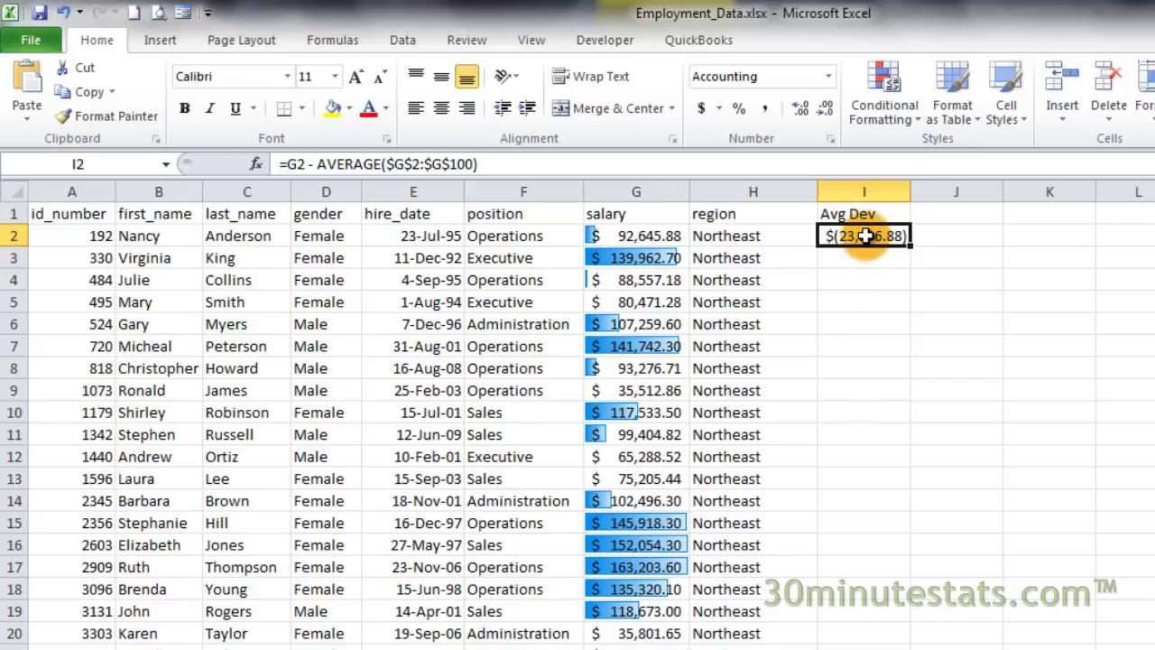
scroll(858, 430, "down", 20)
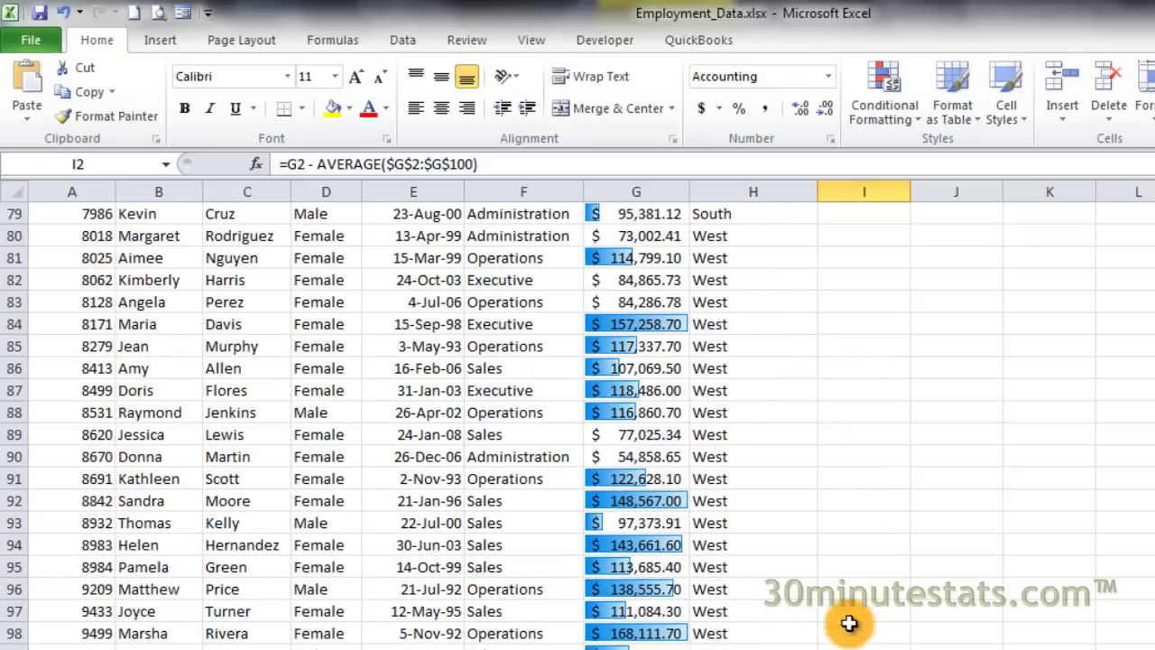
left_click(856, 642, "shift")
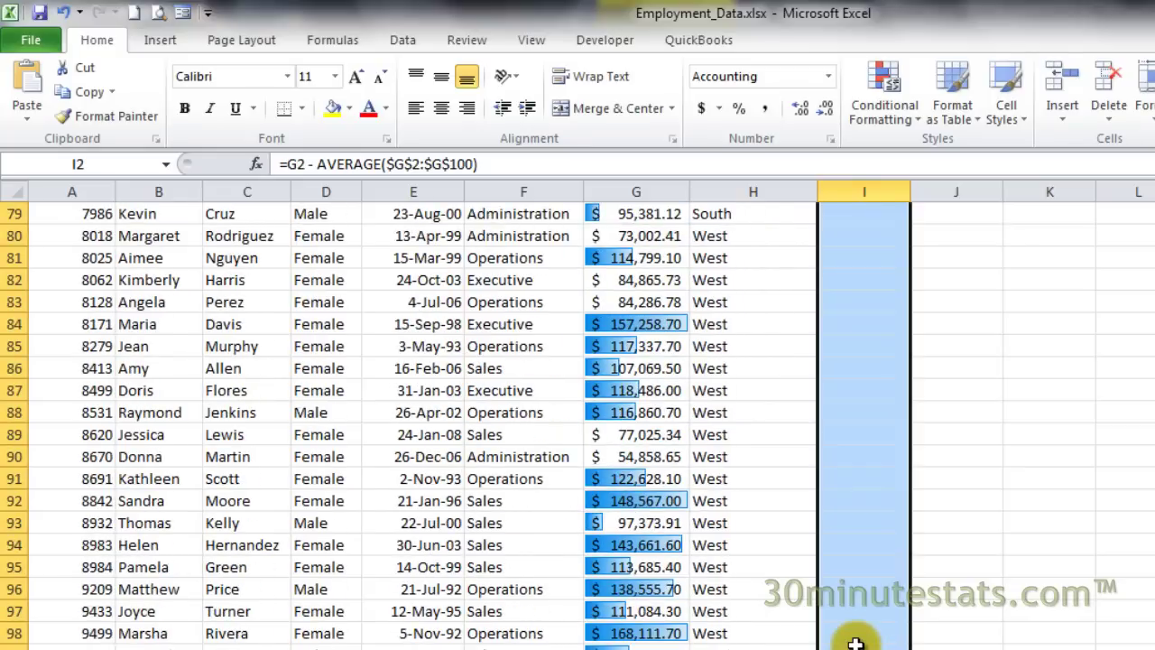
key("ctrl+d")
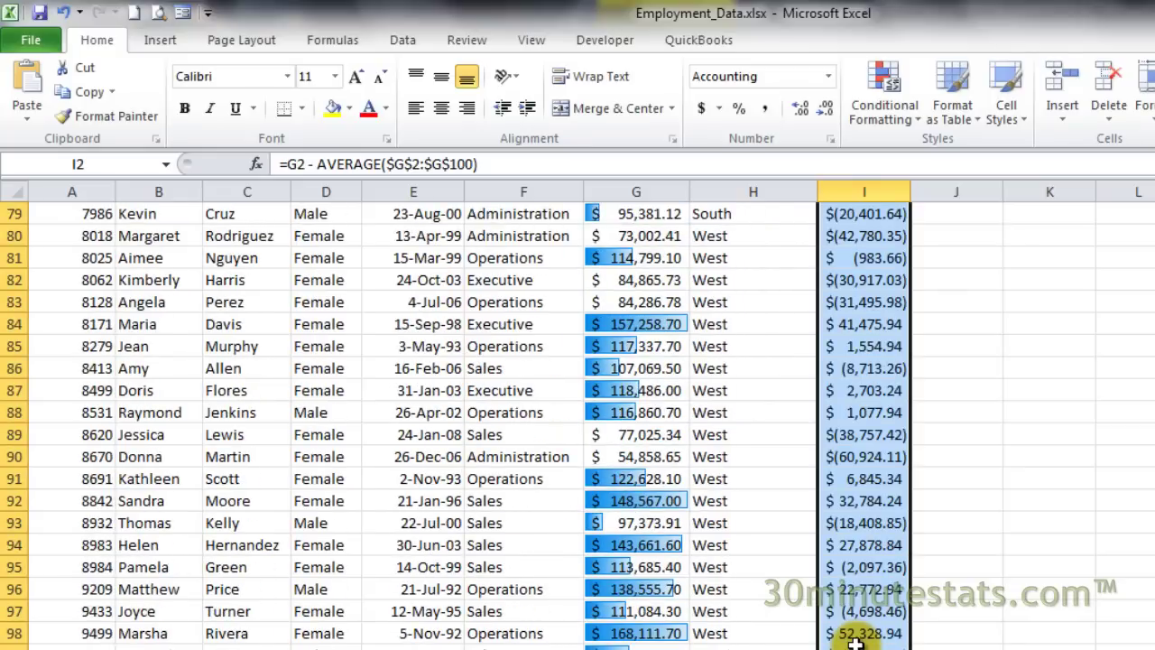
scroll(884, 586, "up", 17)
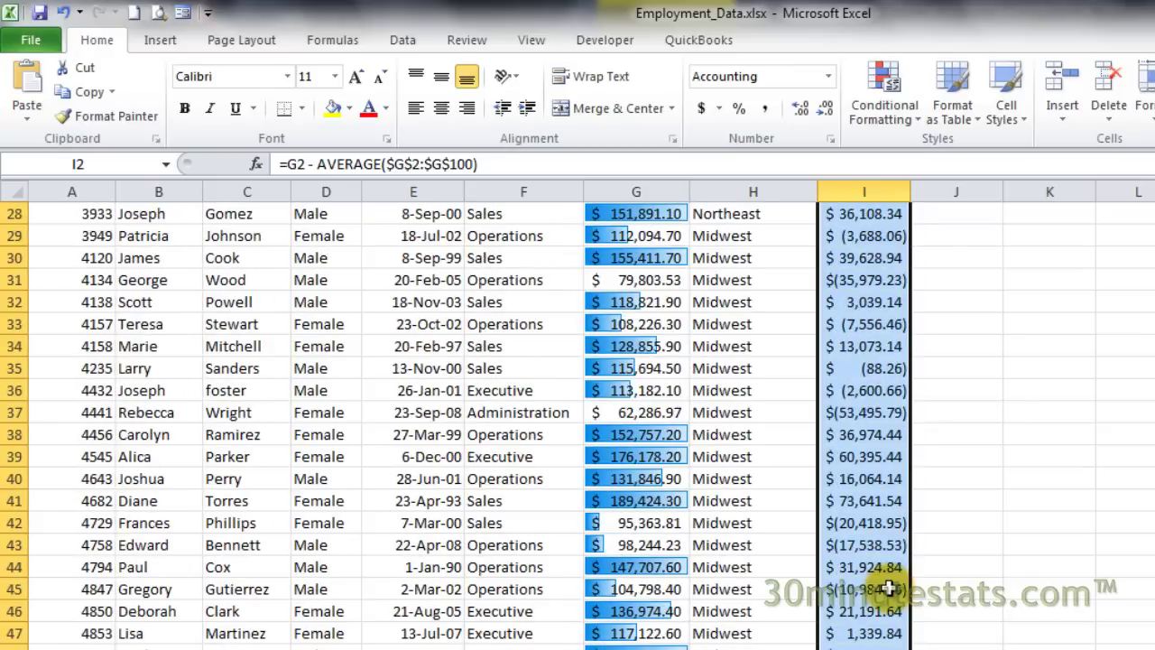
scroll(888, 589, "up", 9)
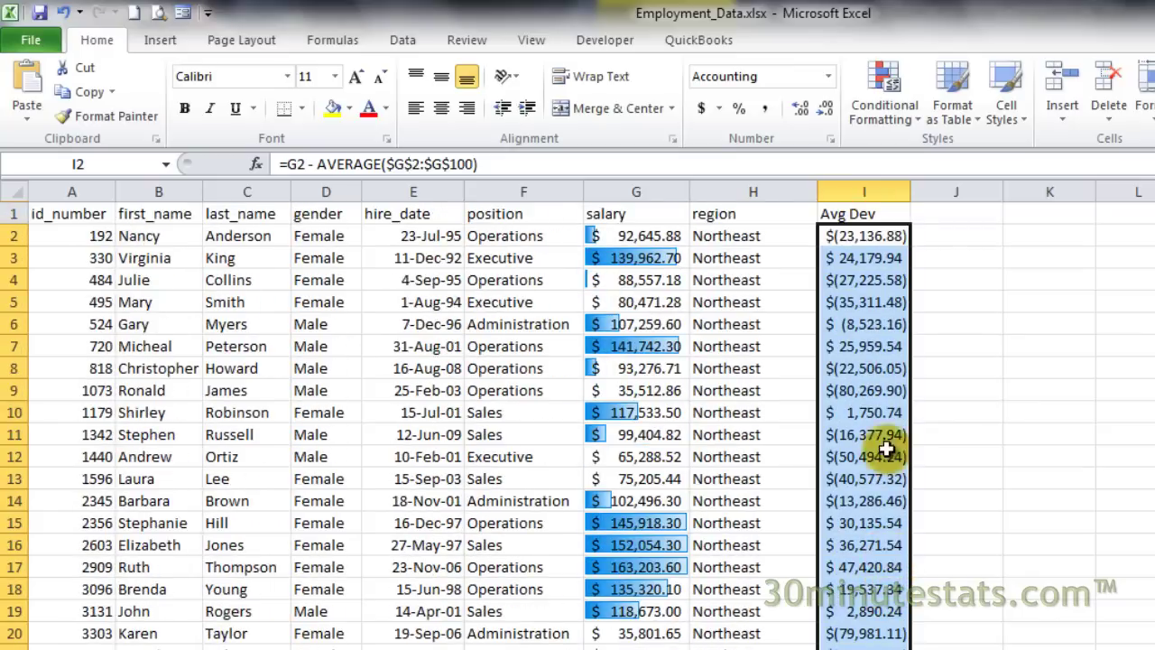
Format the Avg Dev values as Currency using the -$1,234.10 negative style.
right_click(846, 239)
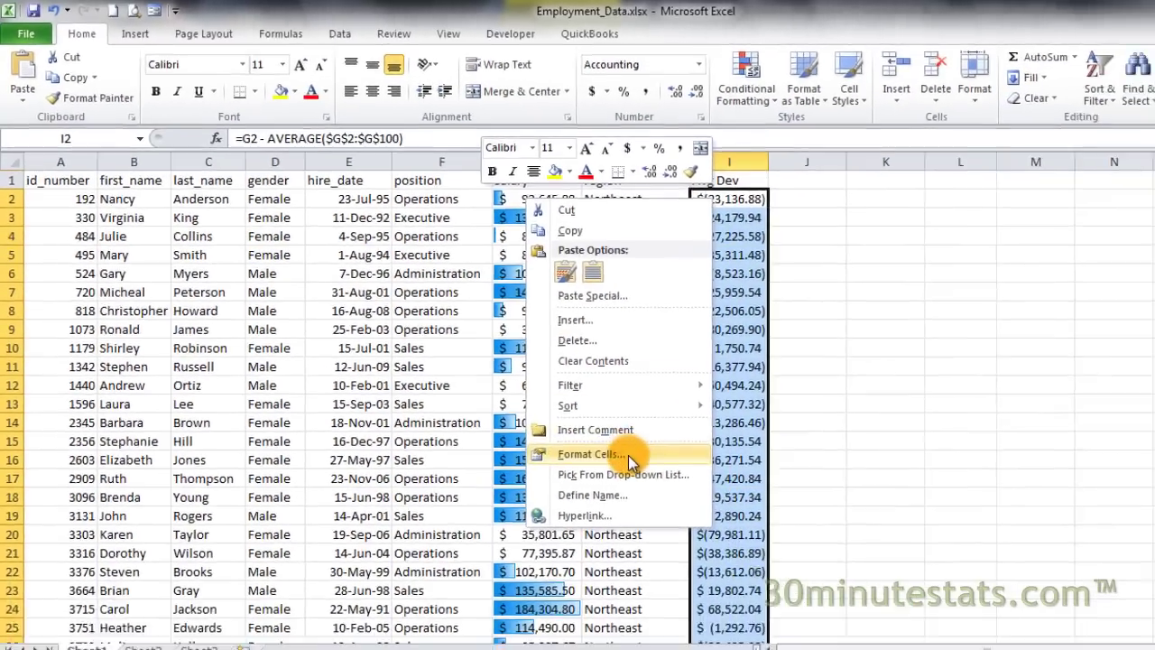
left_click(740, 540)
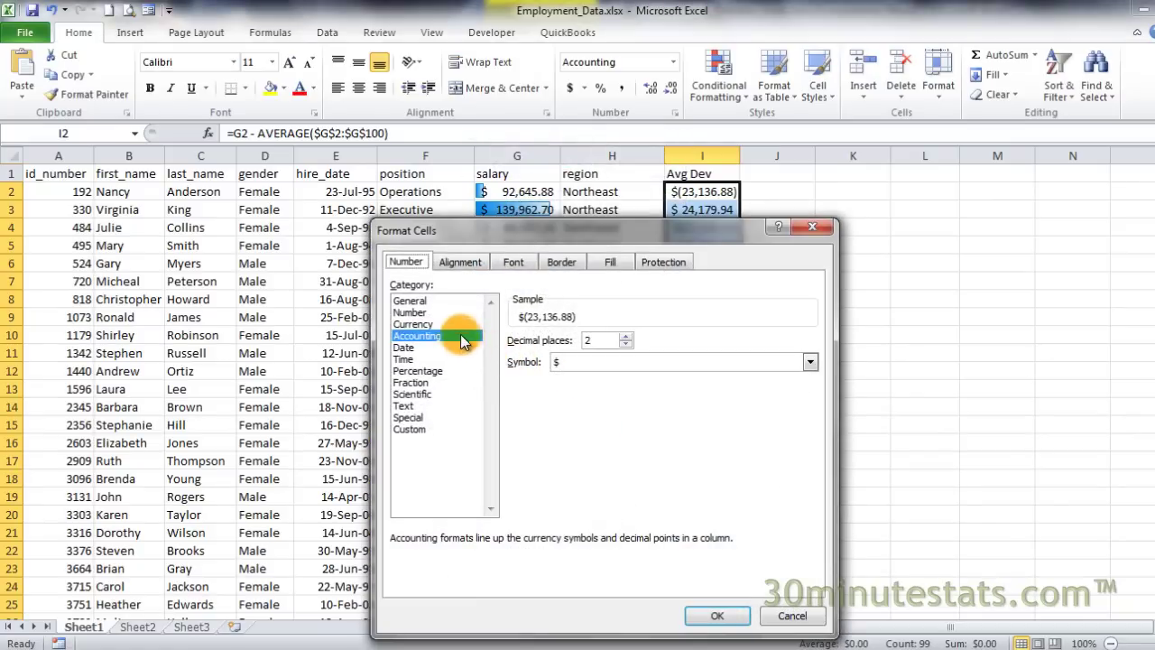
left_click(451, 325)
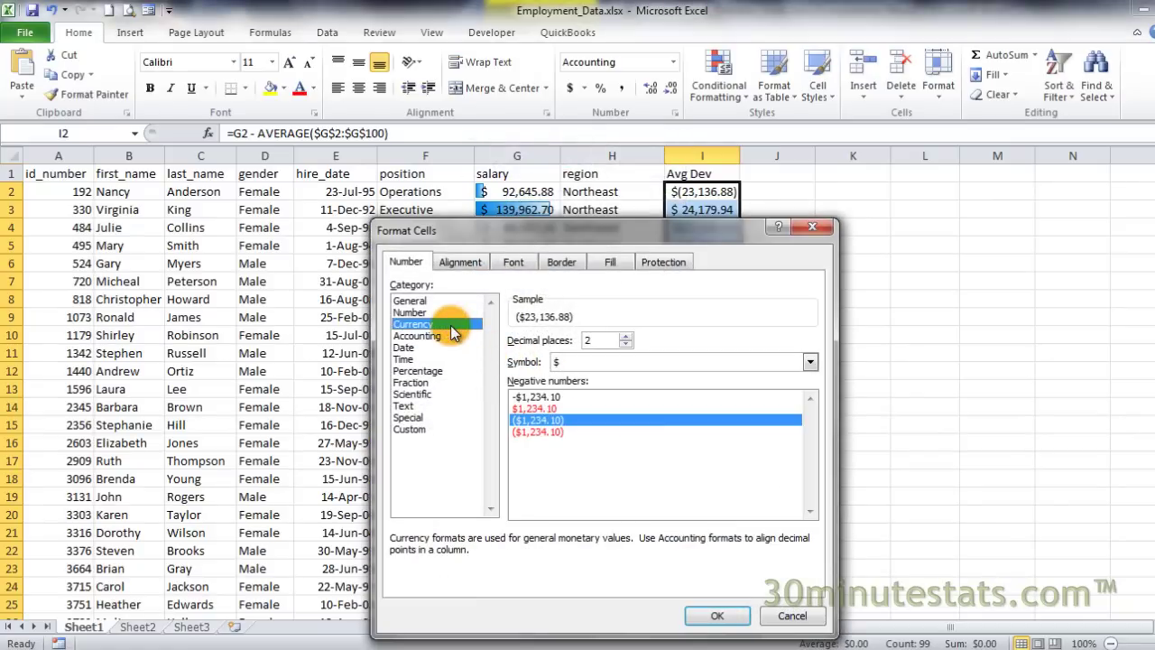
left_click(542, 398)
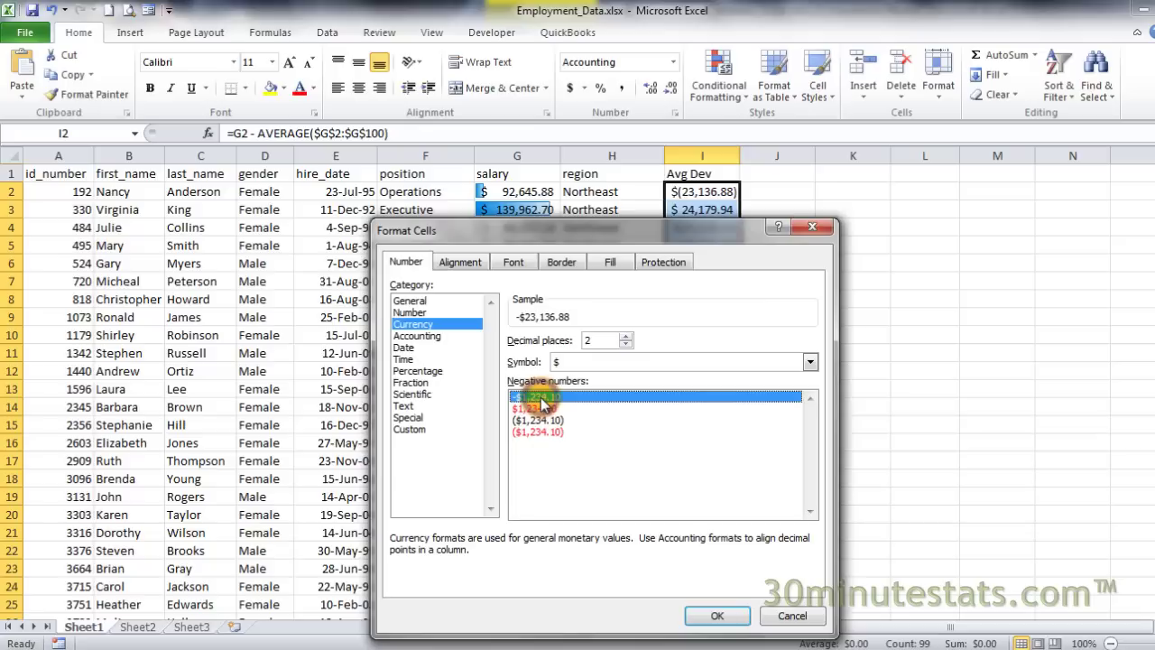
left_click(715, 615)
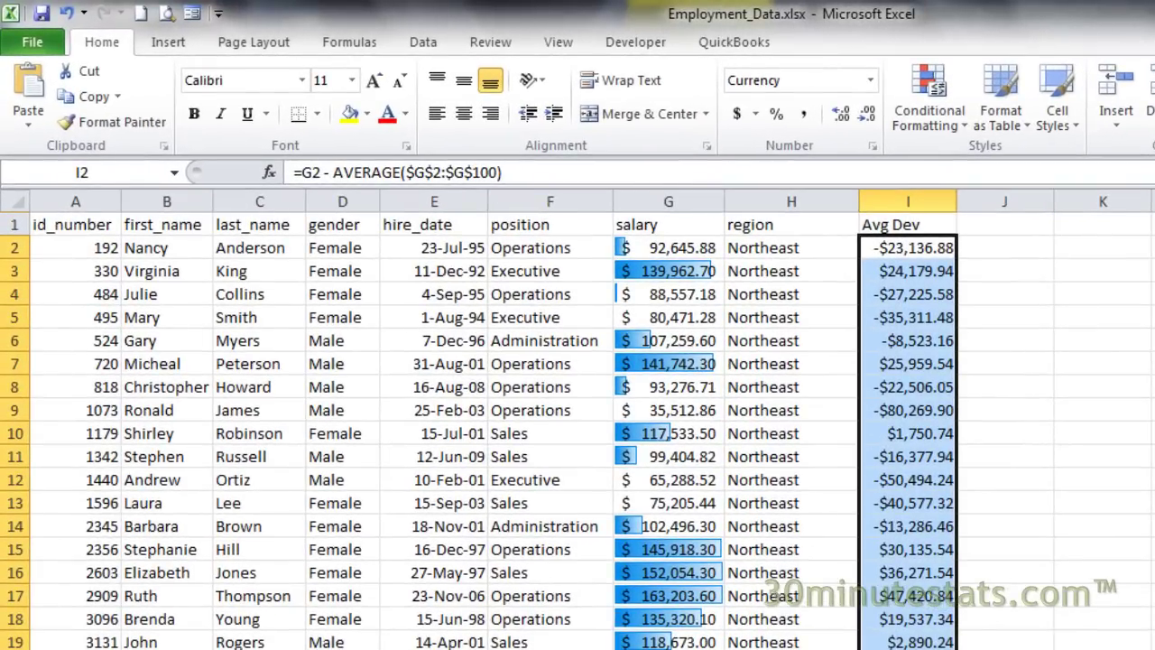
Apply solid blue data bars to the Avg Dev values.
left_click(929, 104)
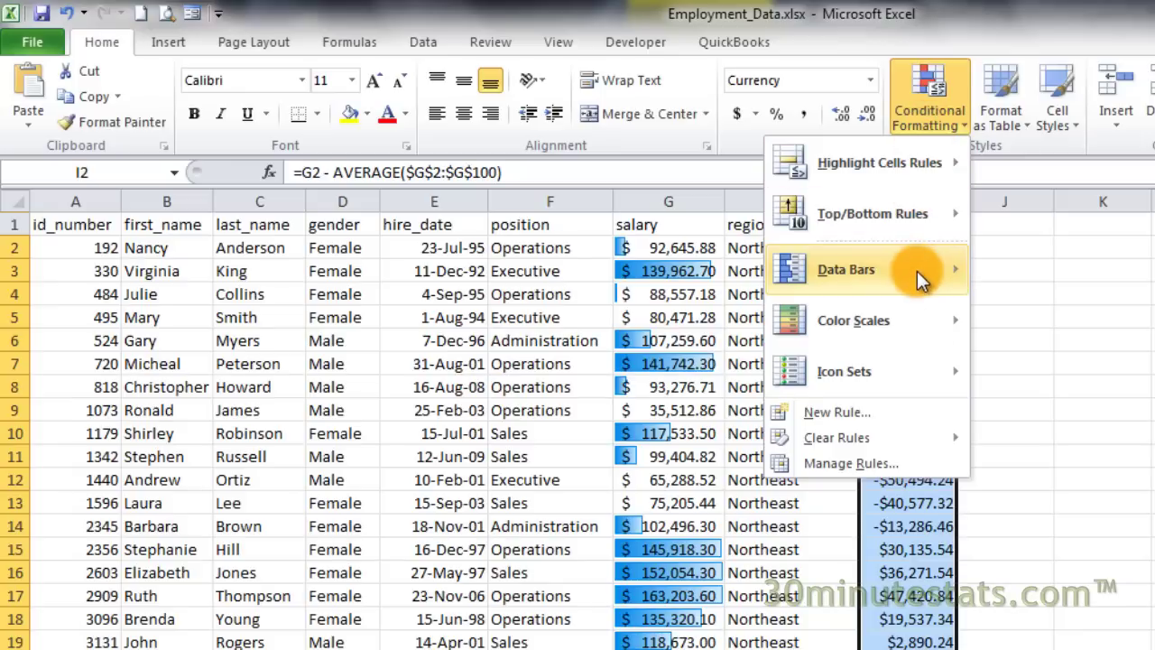
mouse_move(917, 270)
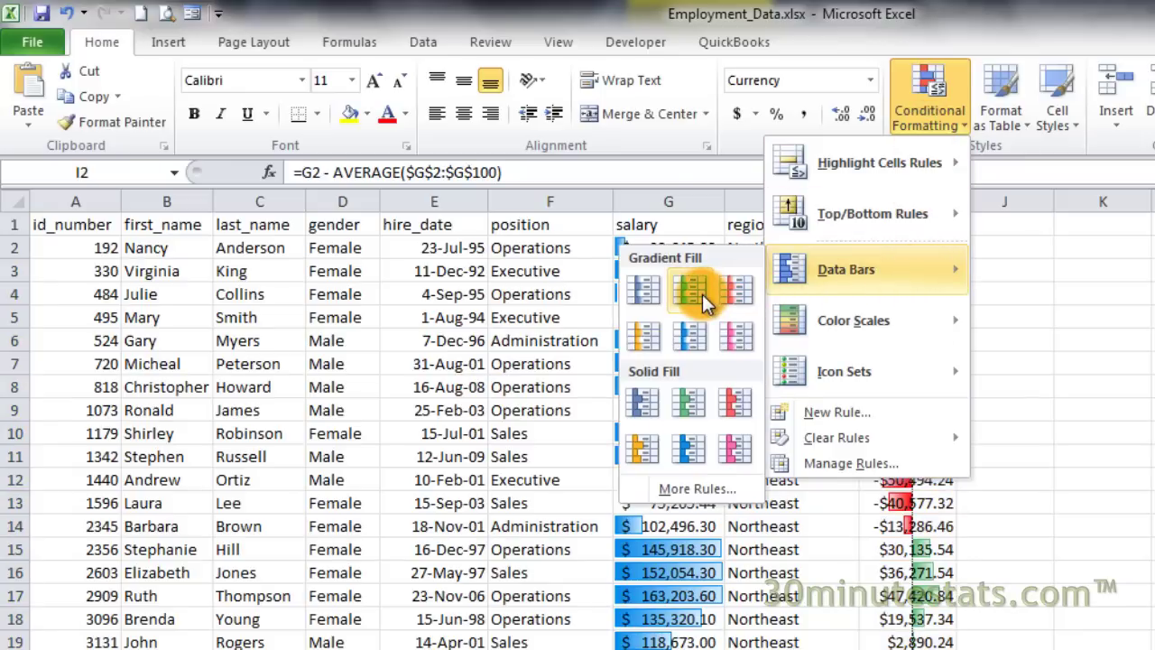
left_click(688, 447)
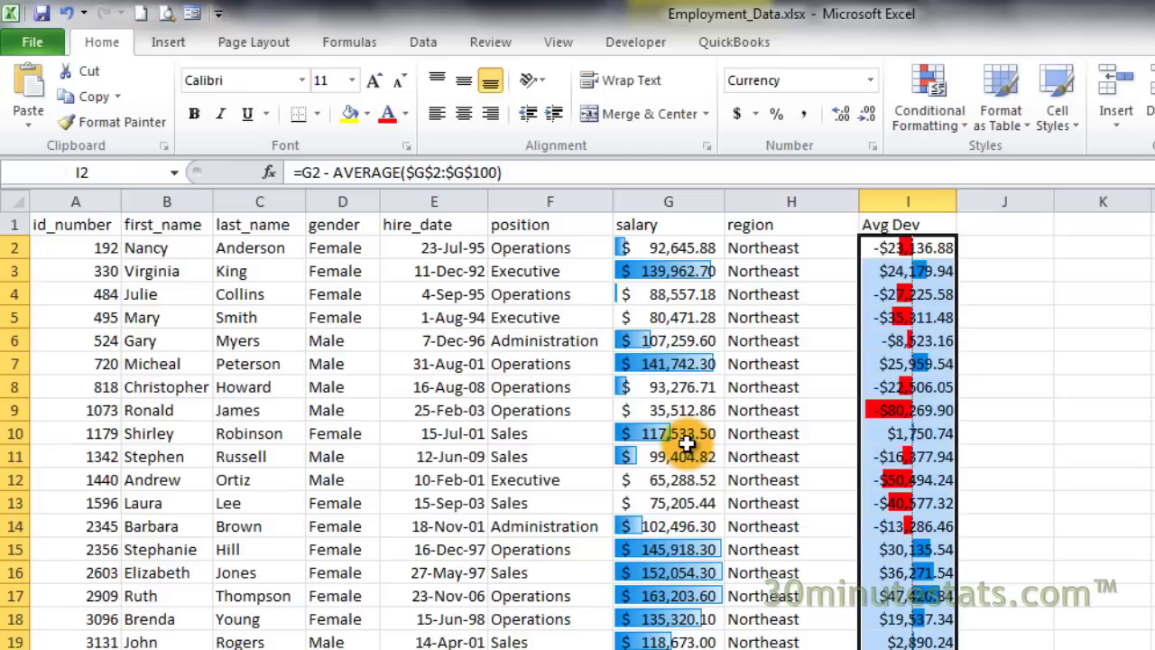
left_click(879, 224)
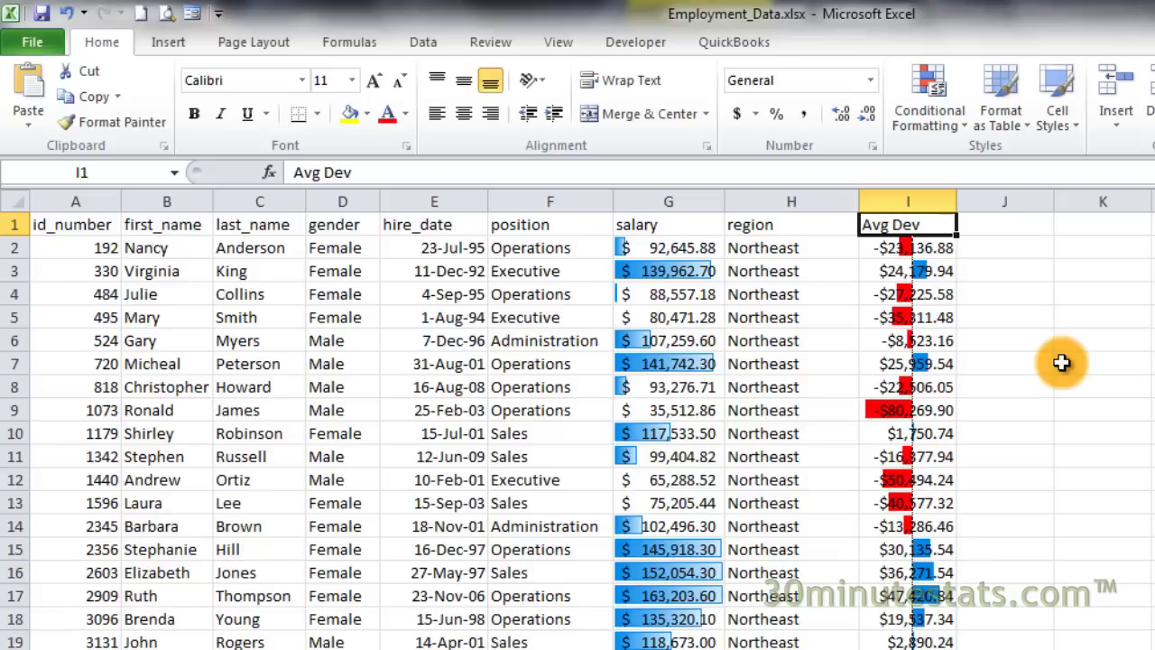
Reselect the Avg Dev values from I2 down to the last row.
left_click(911, 247)
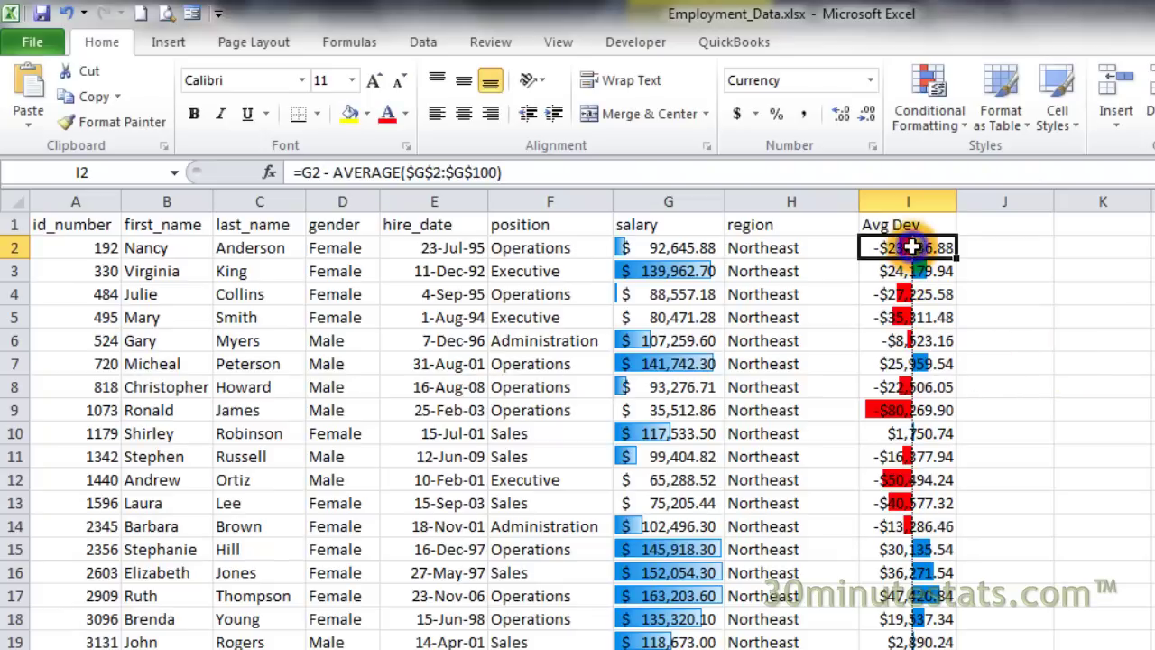
key("ctrl+shift+Down")
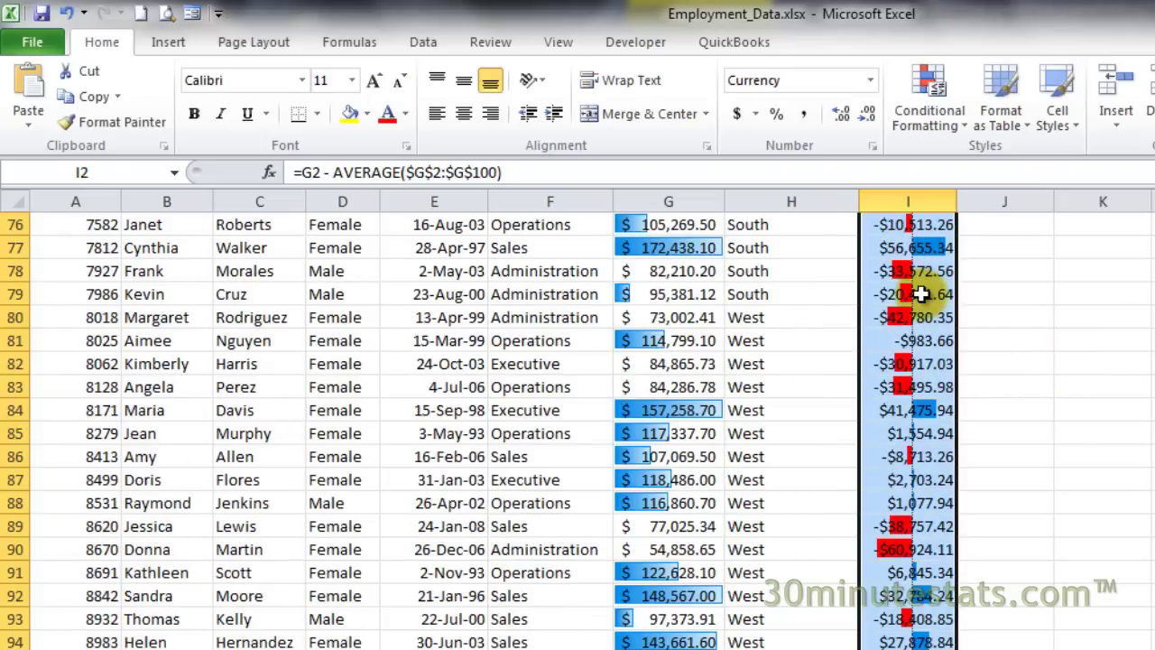
scroll(871, 358, "up", 7)
scroll(871, 358, "up", 18)
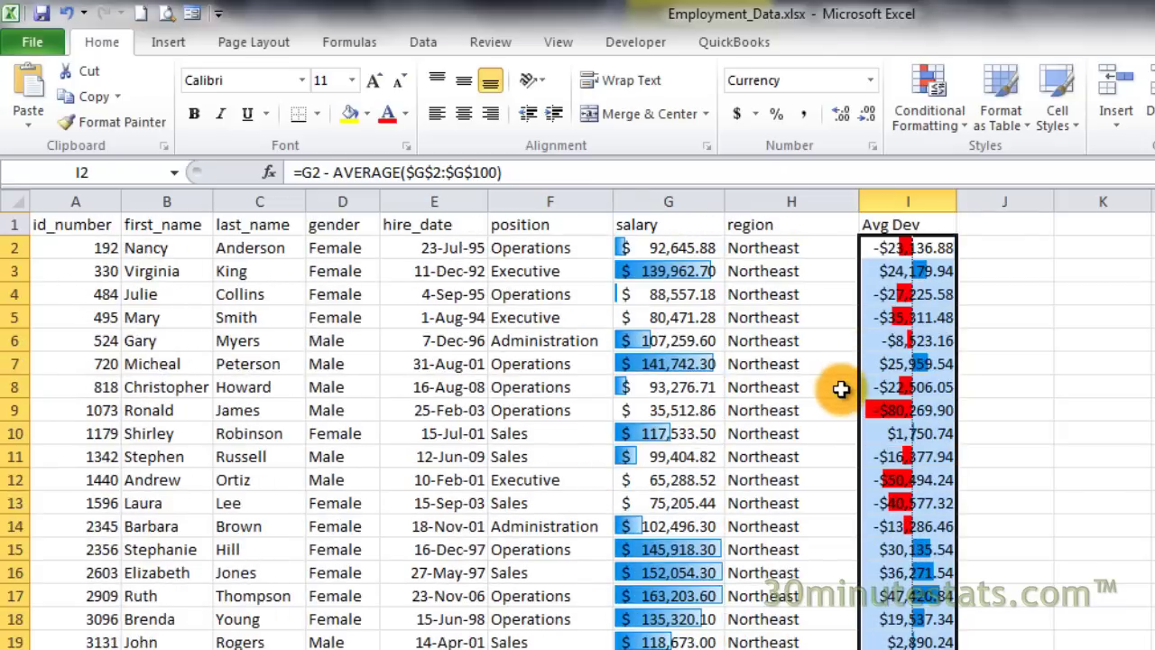
Enable Show Bar Only on the Avg Dev Data Bar rule to hide the numbers.
left_click(915, 115)
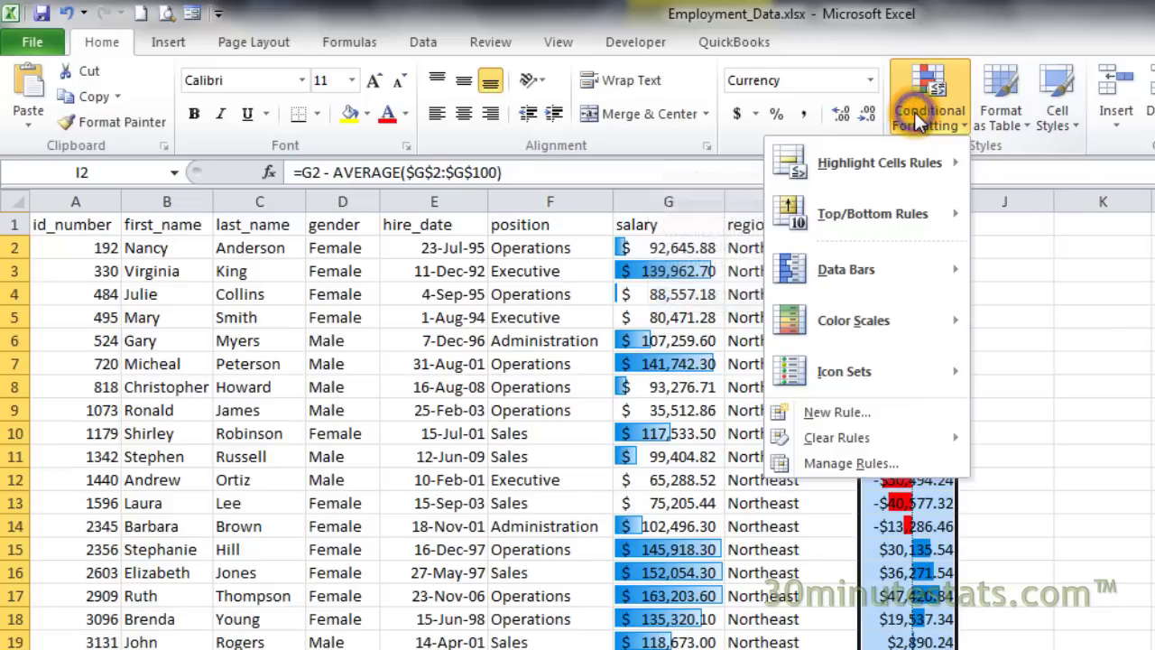
left_click(911, 462)
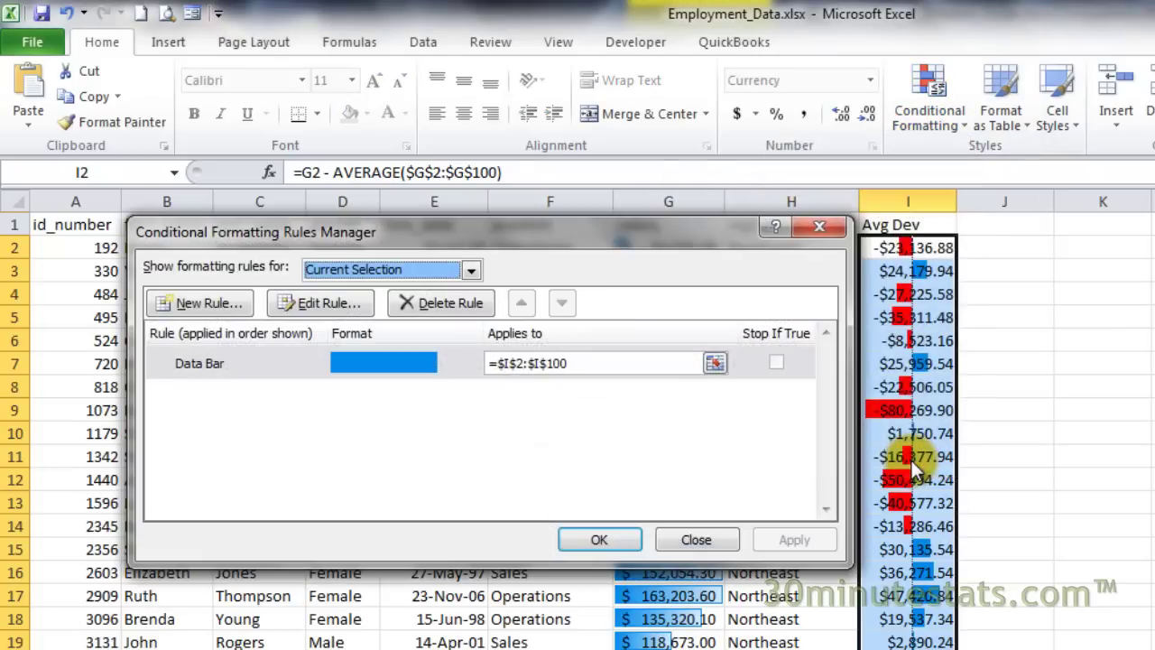
left_click(308, 356)
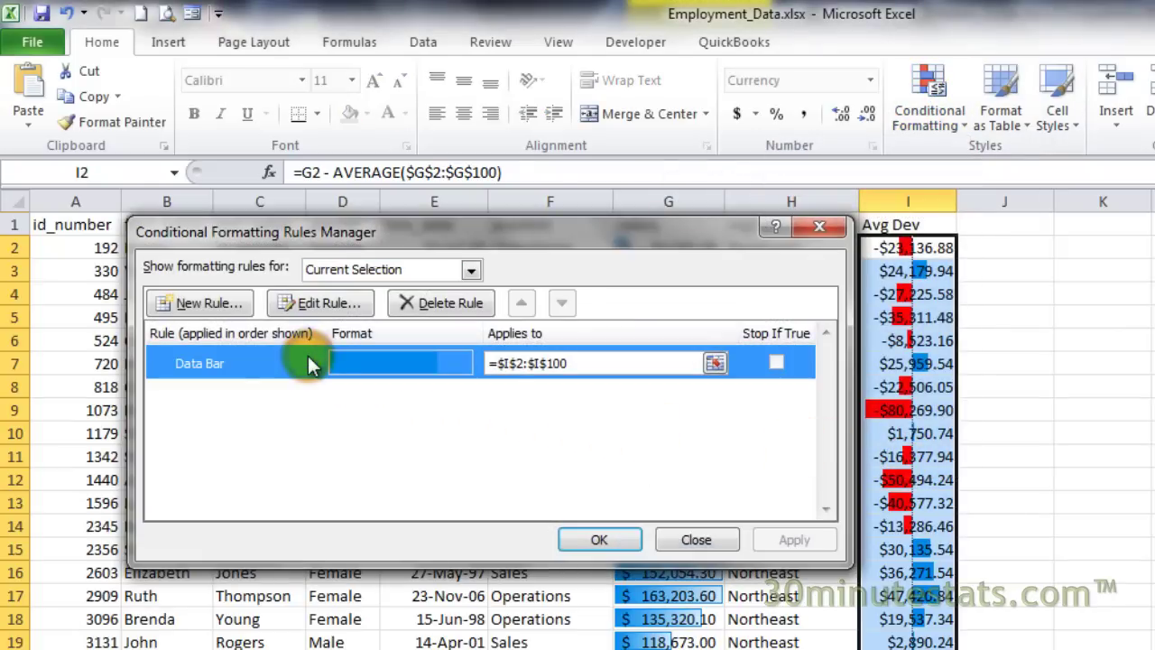
left_click(321, 304)
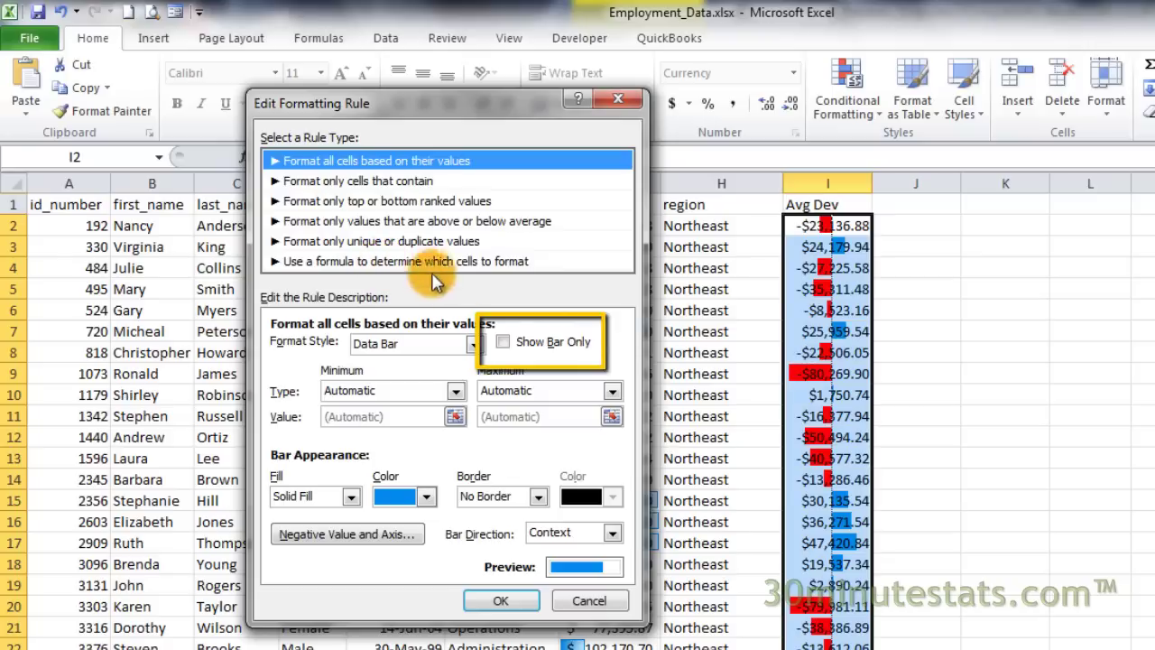
left_click(502, 341)
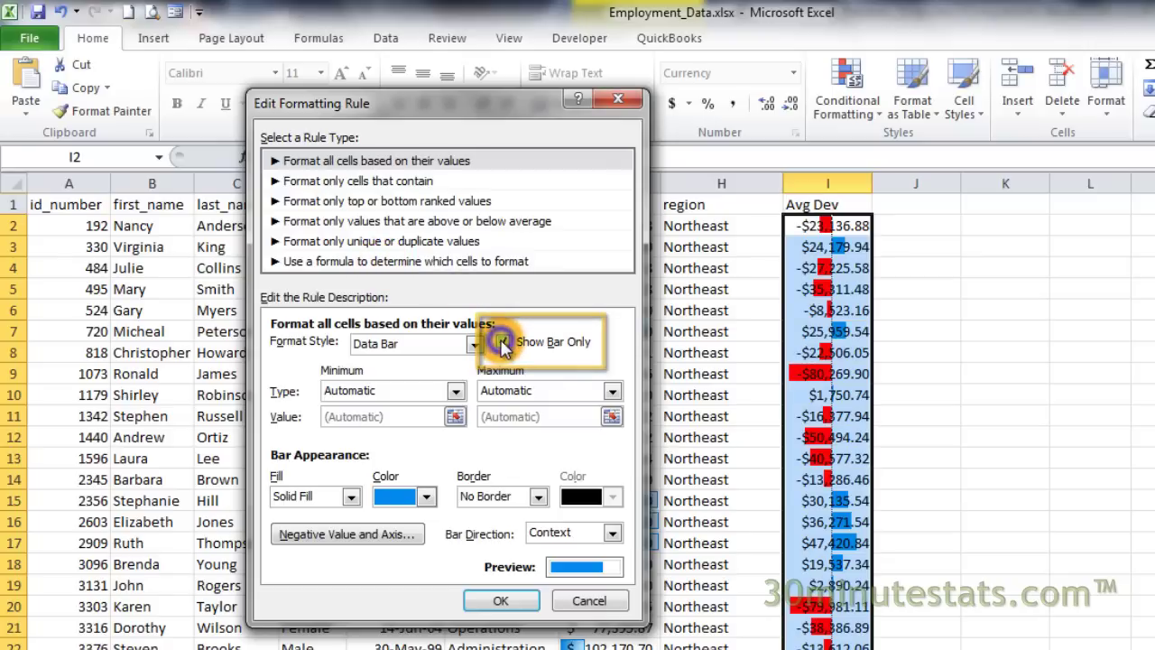
left_click(501, 601)
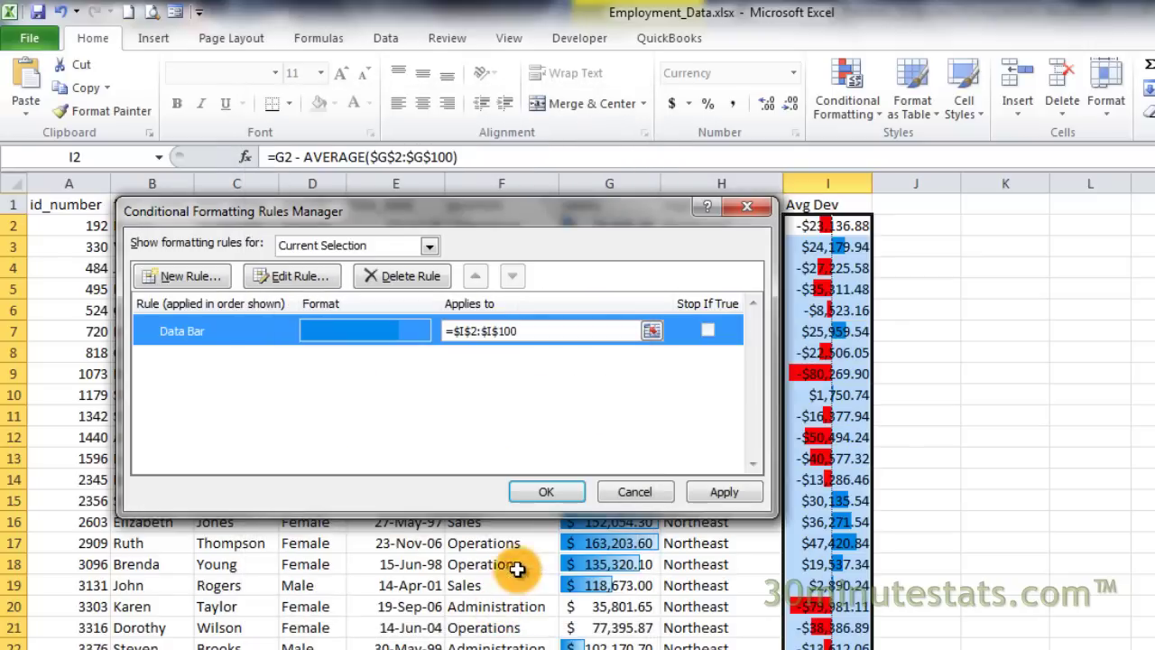
left_click(542, 488)
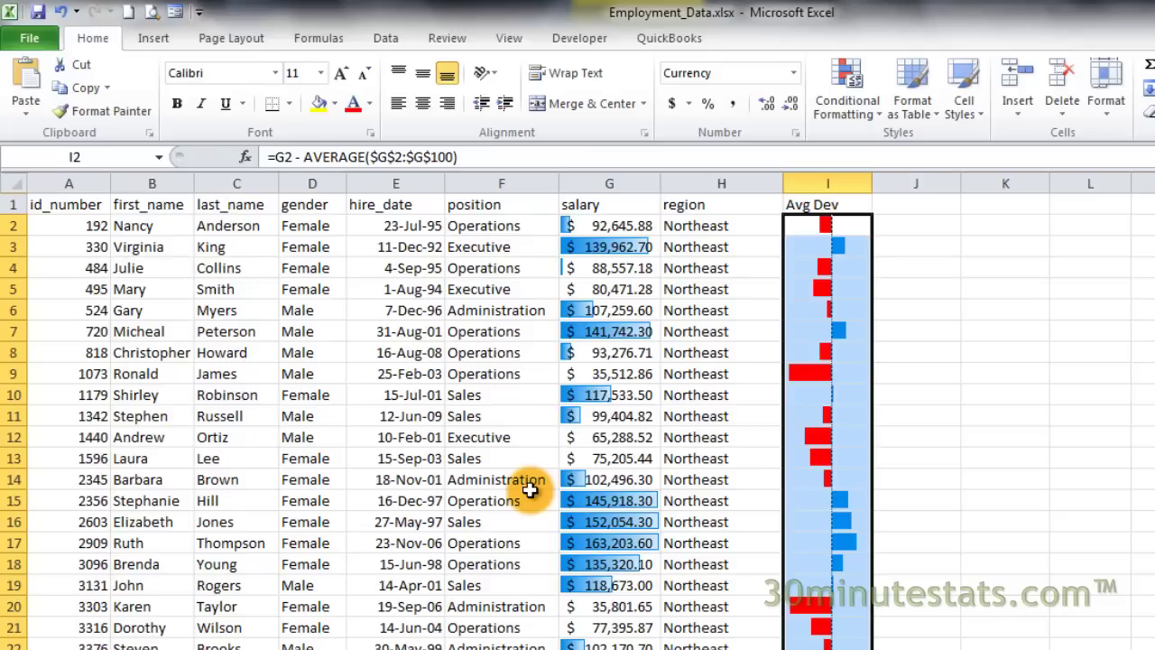
Edit the Avg Dev Data Bar rule and bring up its Negative Value and Axis settings.
left_click(859, 121)
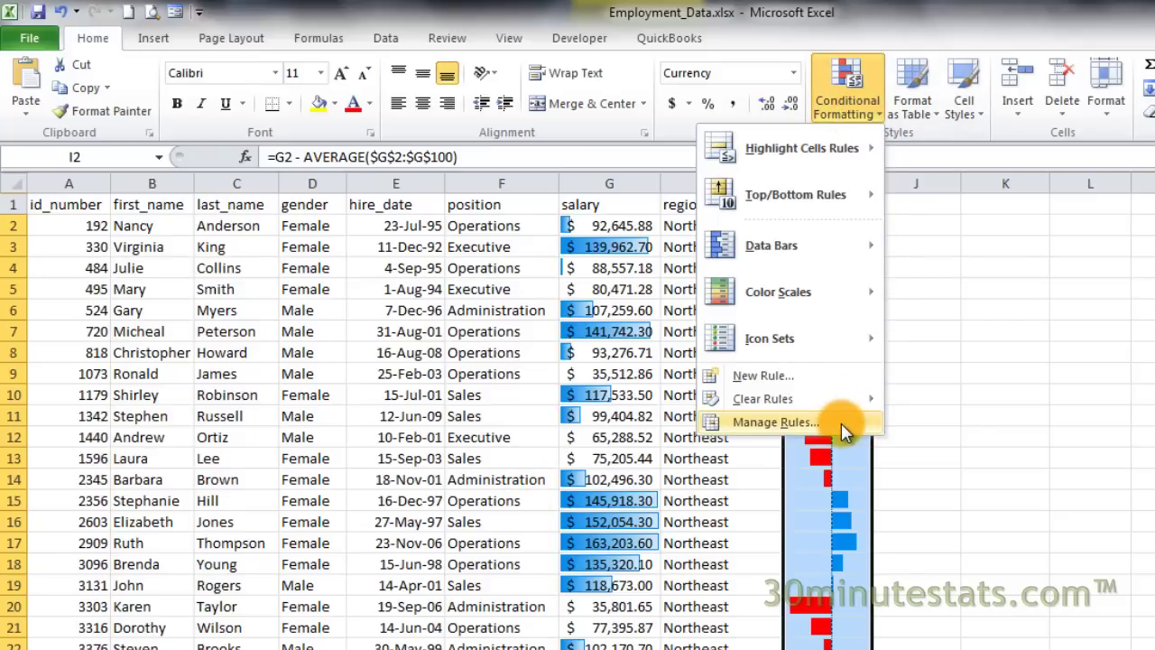
left_click(841, 424)
left_click(225, 341)
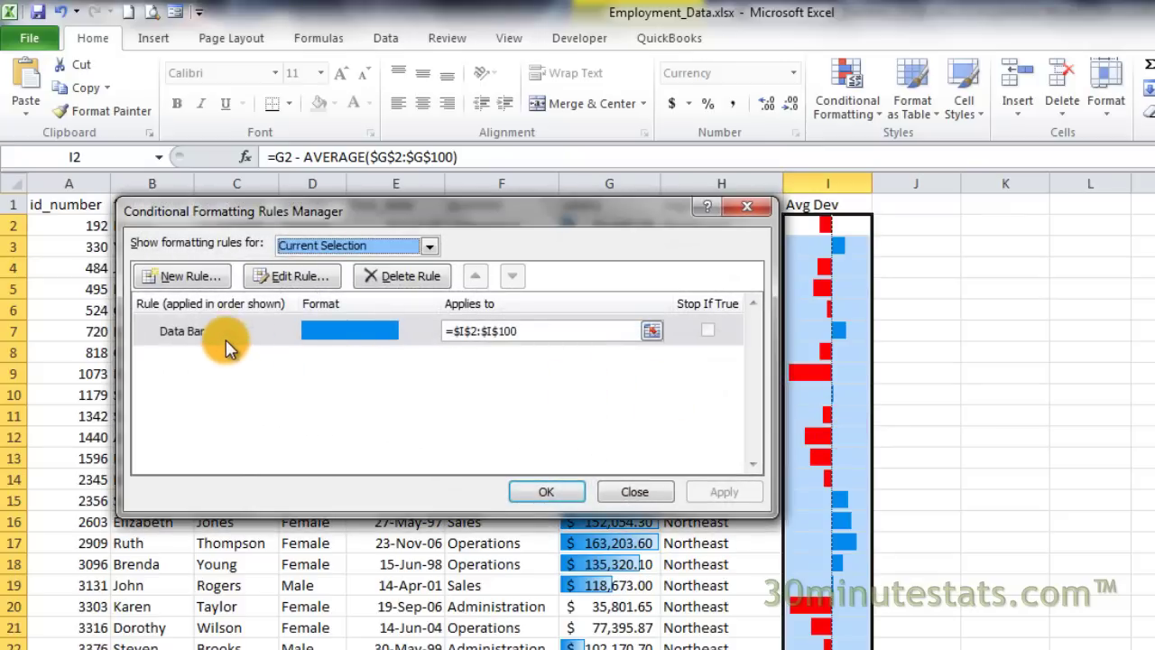
left_click(287, 276)
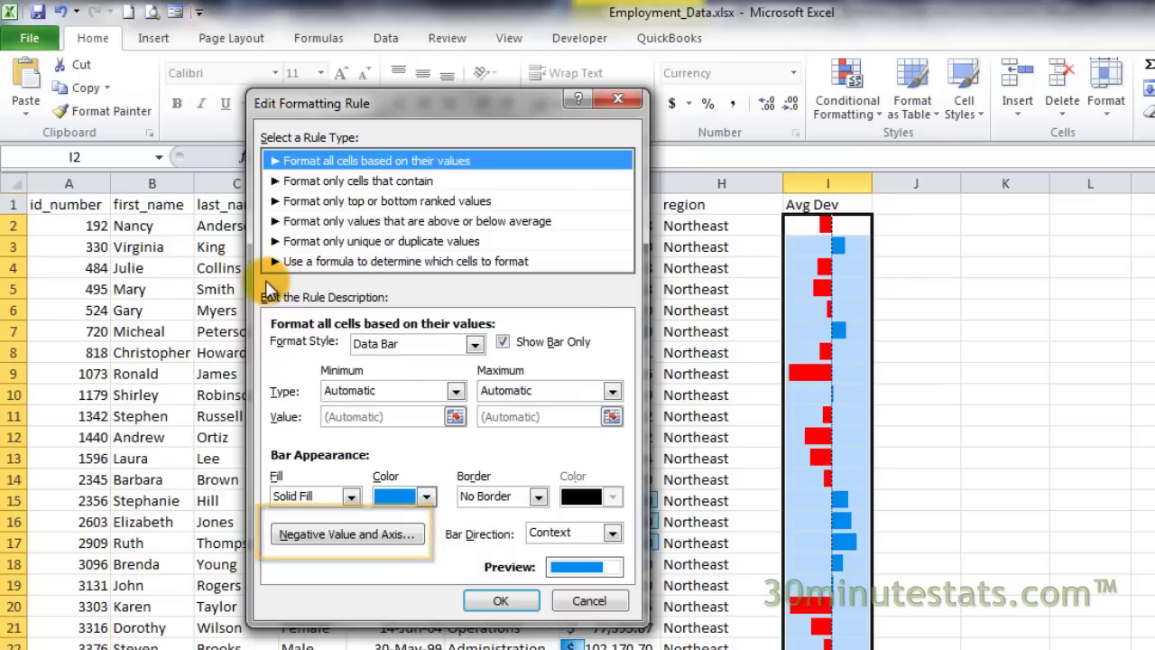
left_click(310, 535)
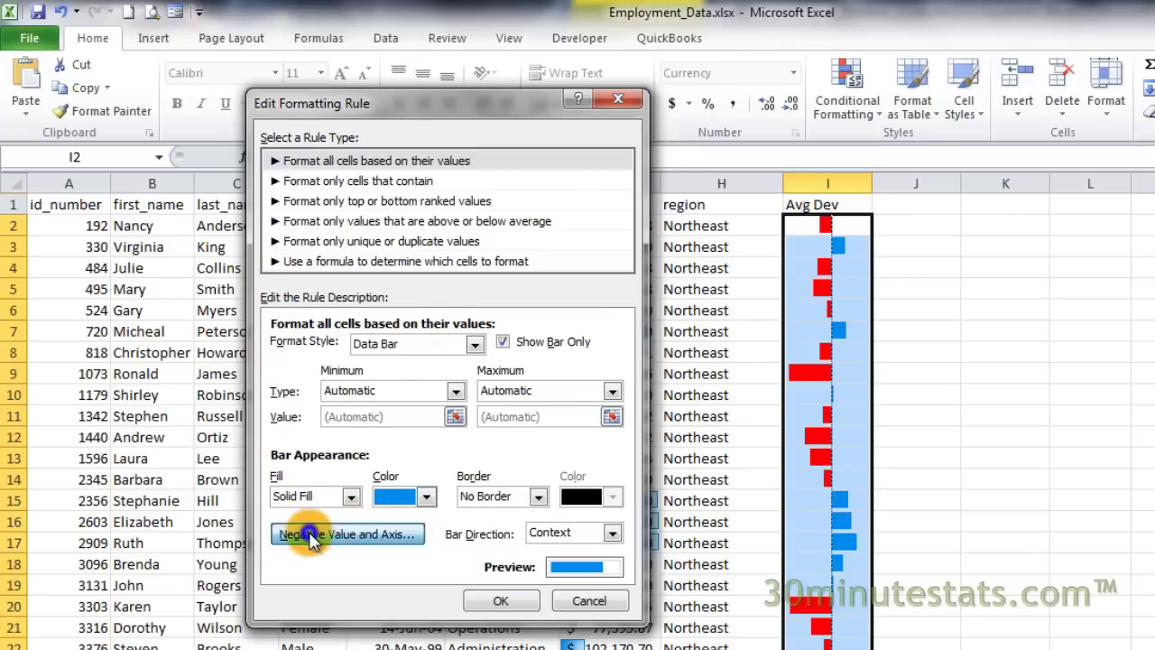